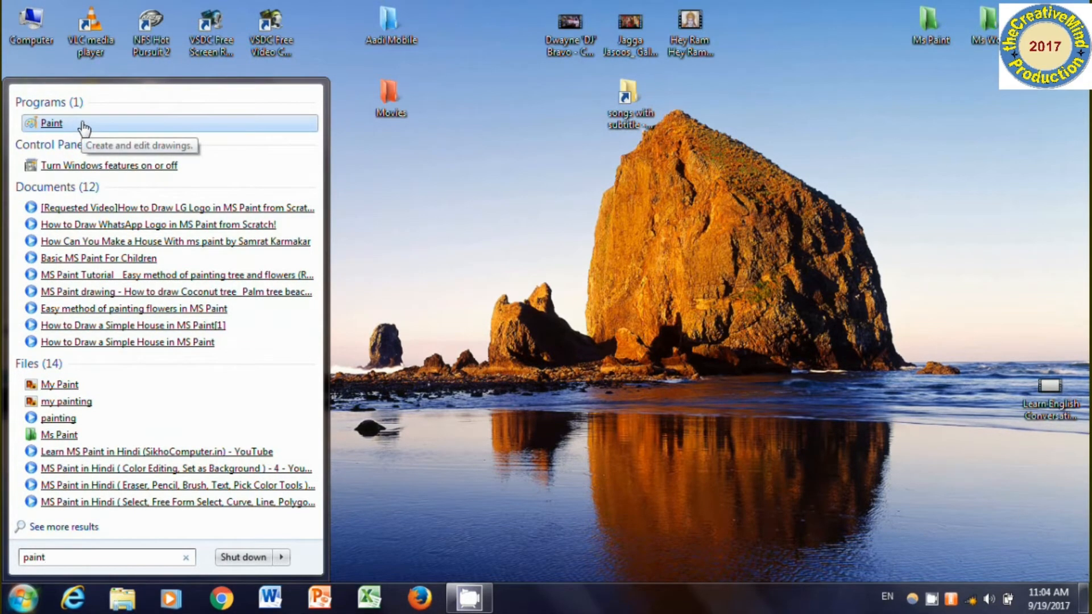
Step: Open Paint and add the Print and Open commands to the Quick Access Toolbar
click(84, 126)
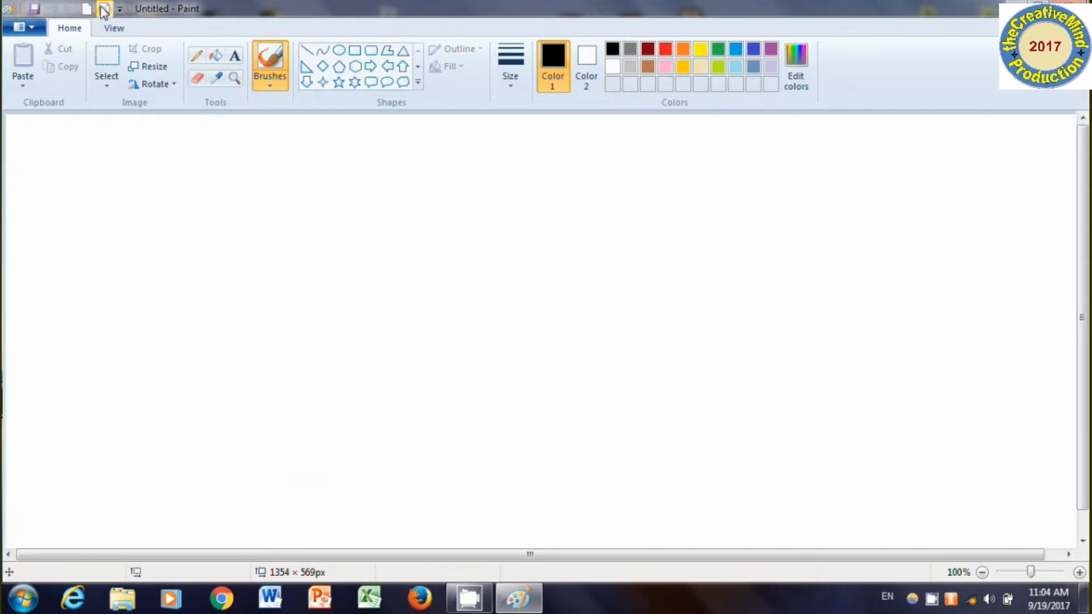
click(119, 9)
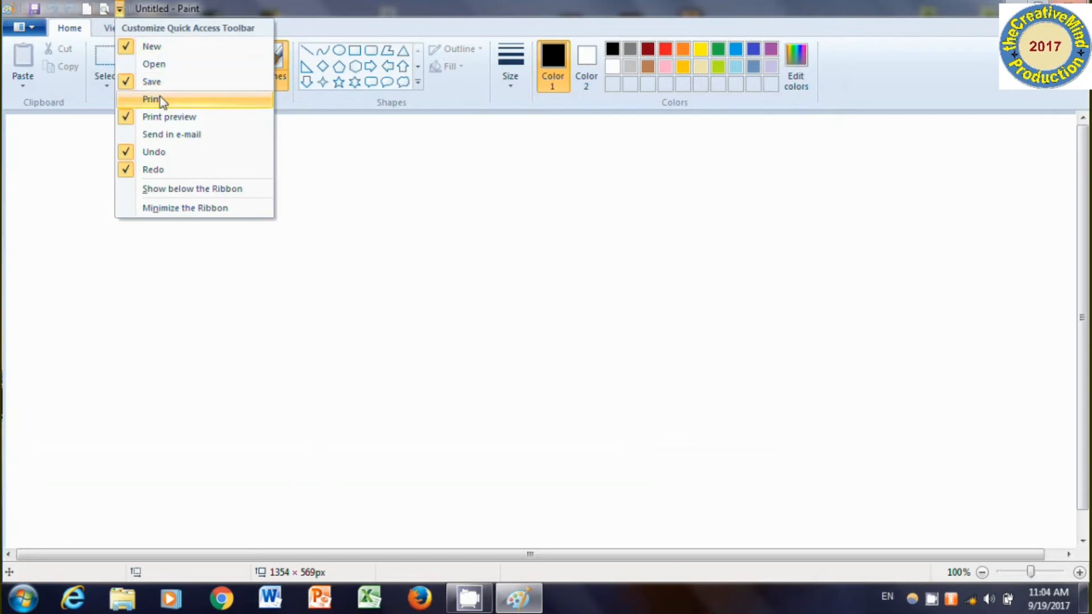
click(125, 98)
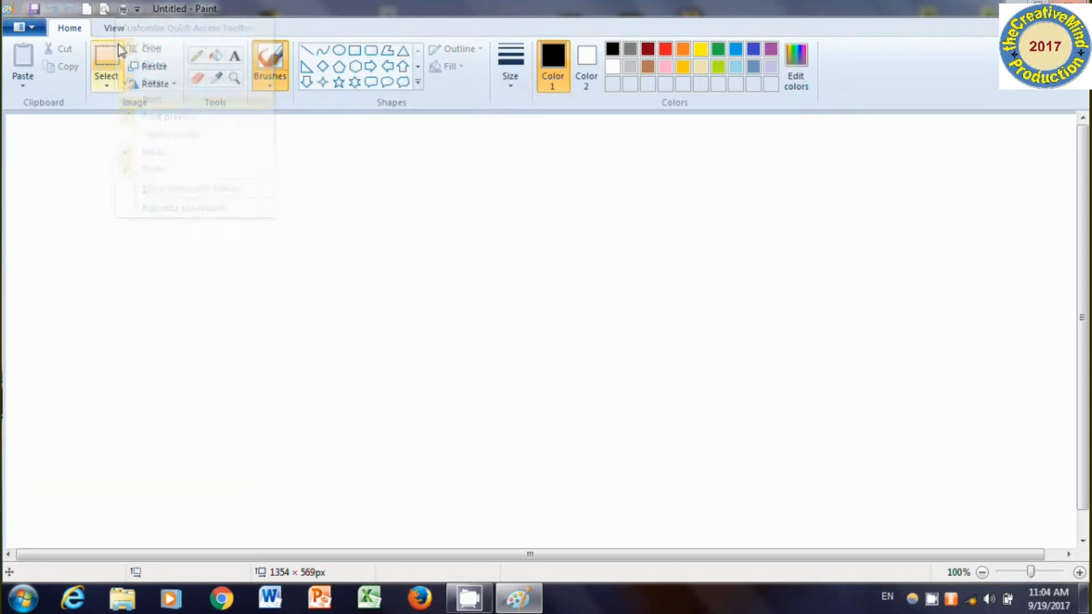
click(137, 9)
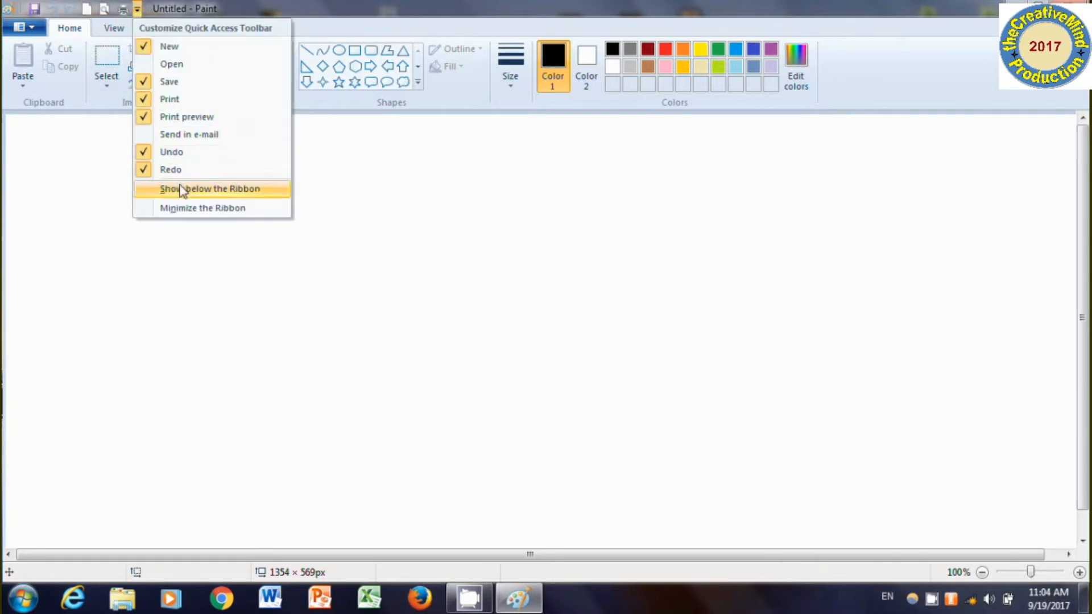
click(171, 66)
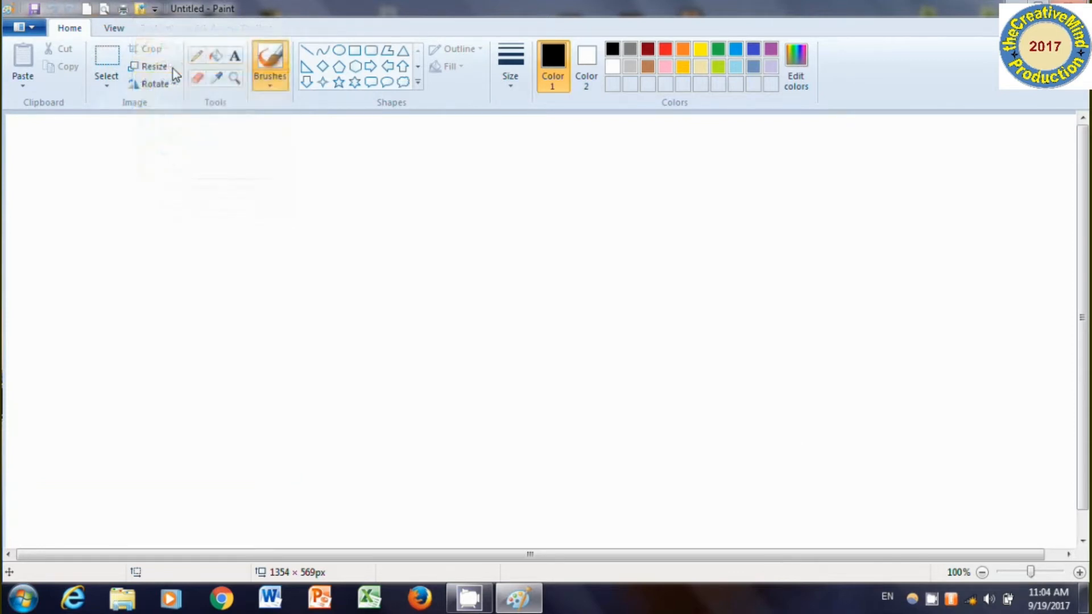
Step: Remove the Open and Print commands from the Quick Access Toolbar
click(154, 9)
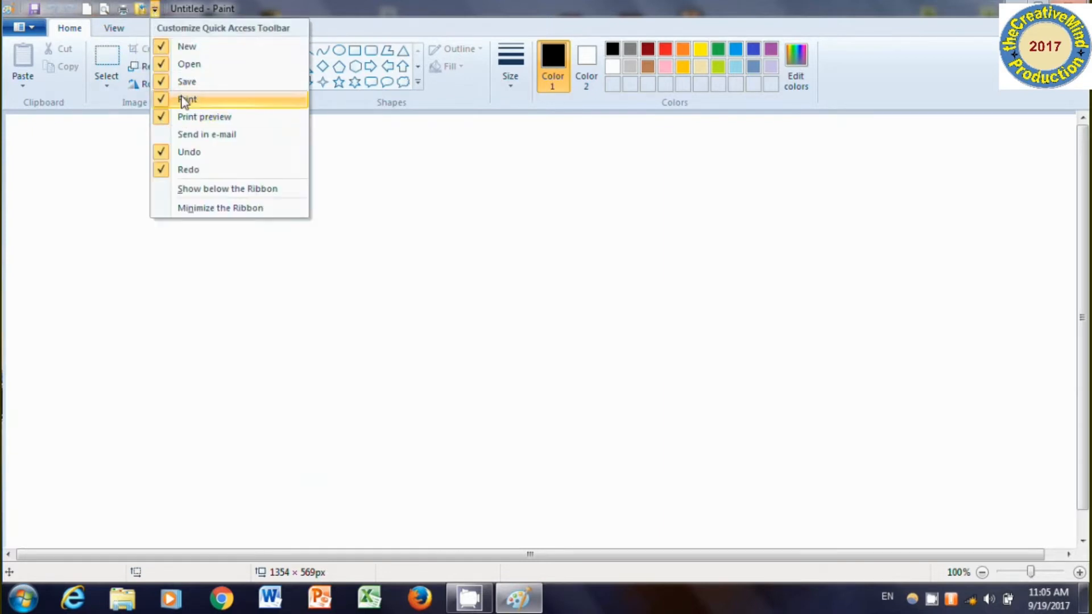
click(179, 64)
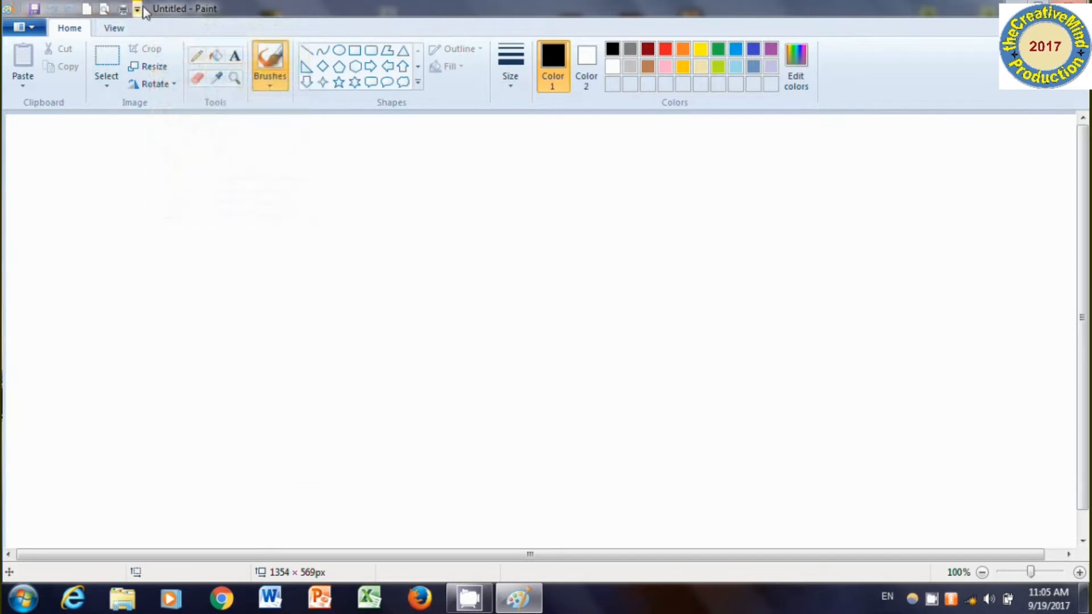
click(137, 10)
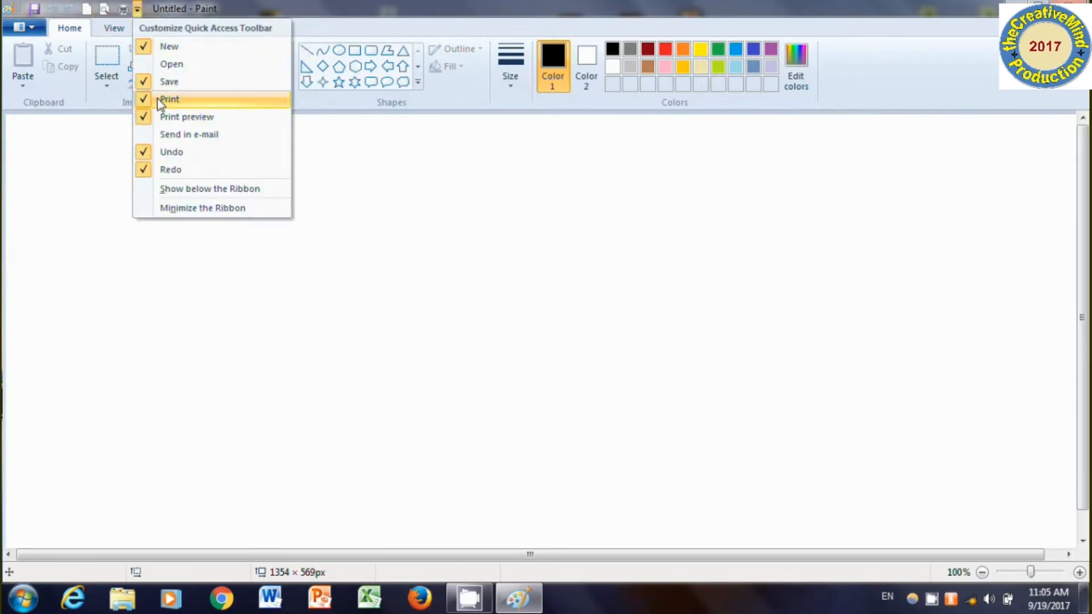
click(158, 99)
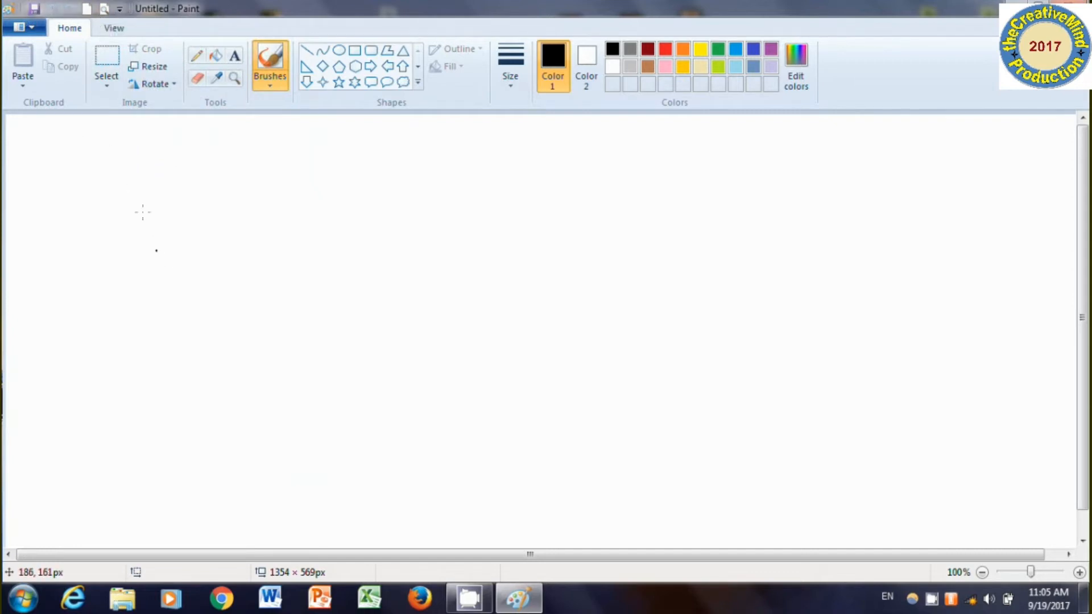
click(111, 32)
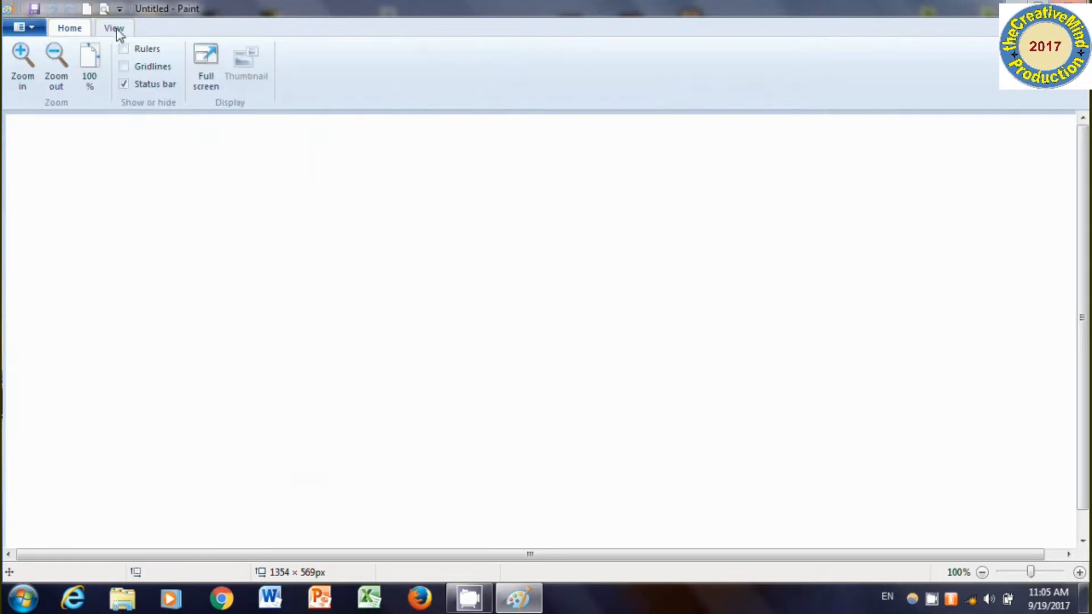
click(71, 34)
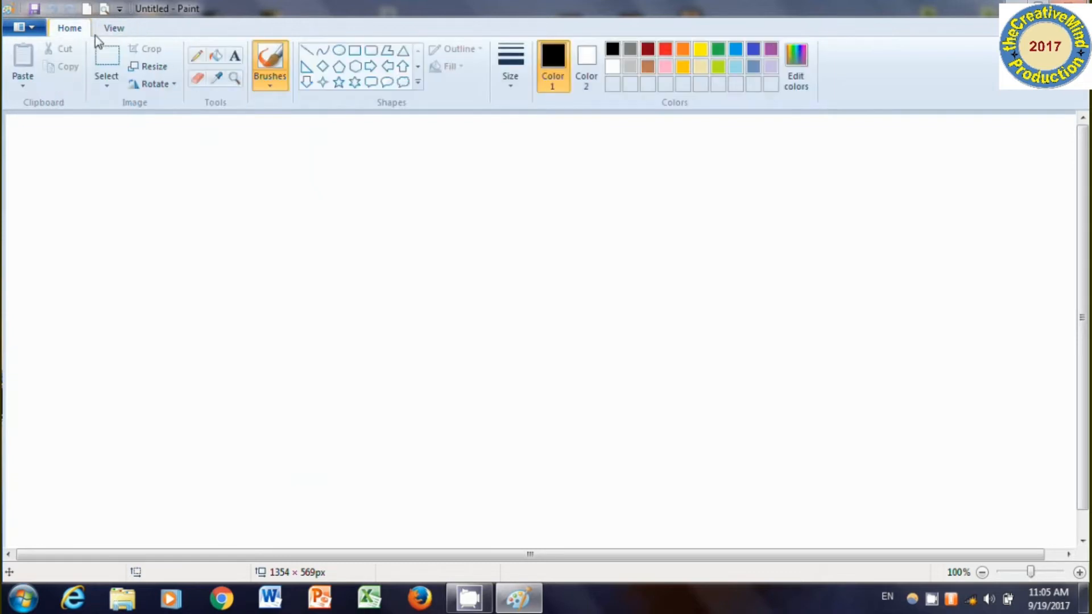
click(117, 31)
click(74, 33)
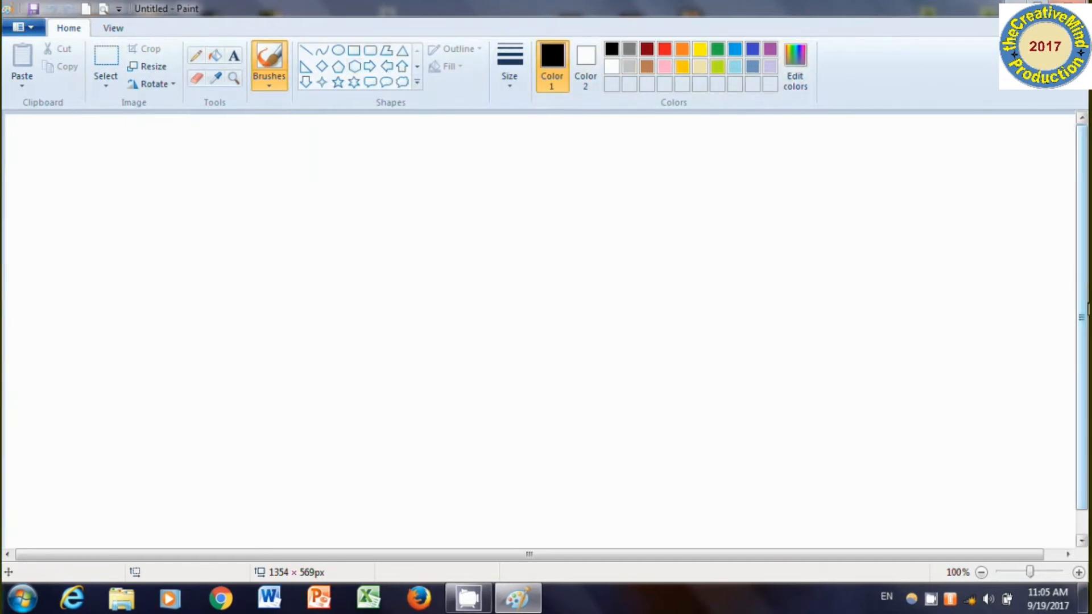
drag(1085, 268, 1087, 405)
mouse_move(1088, 344)
mouse_down()
mouse_move(1083, 194)
mouse_move(1084, 349)
mouse_move(1088, 251)
mouse_move(1087, 334)
mouse_up()
drag(1087, 372, 1086, 348)
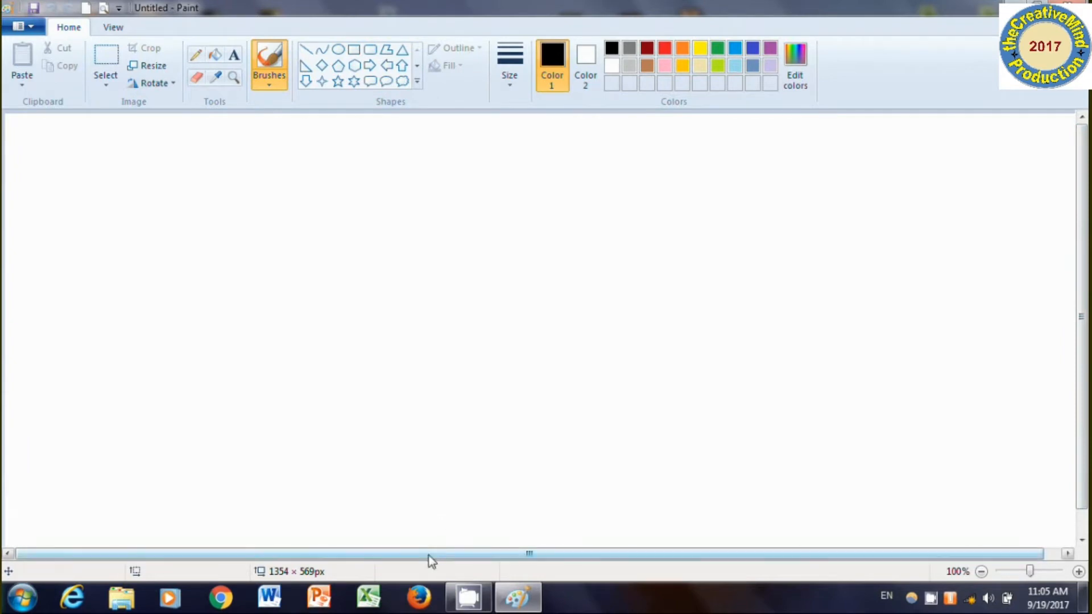
drag(428, 555, 381, 564)
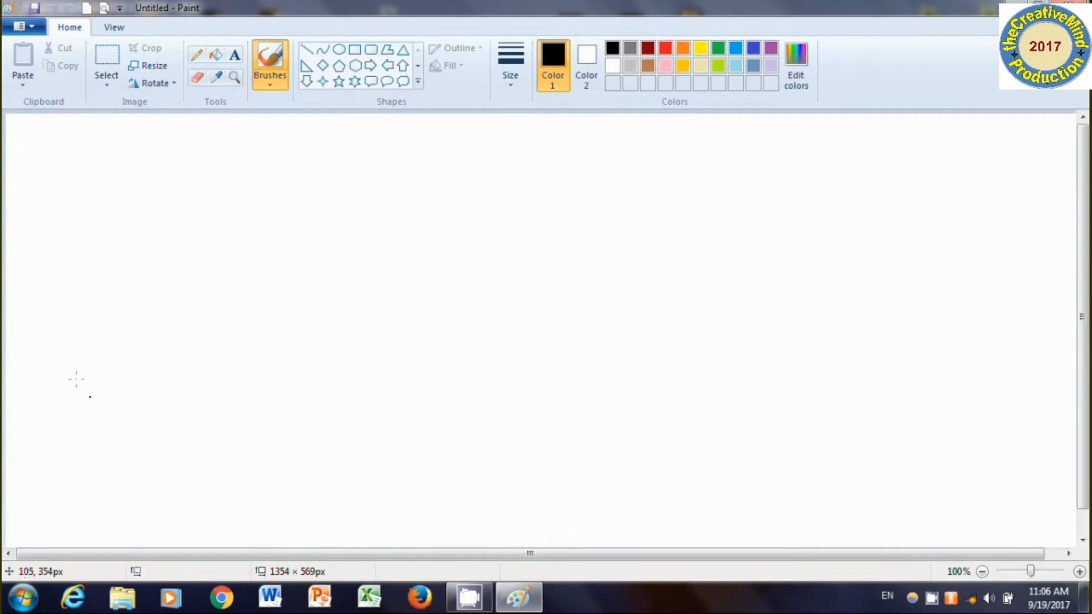
click(135, 361)
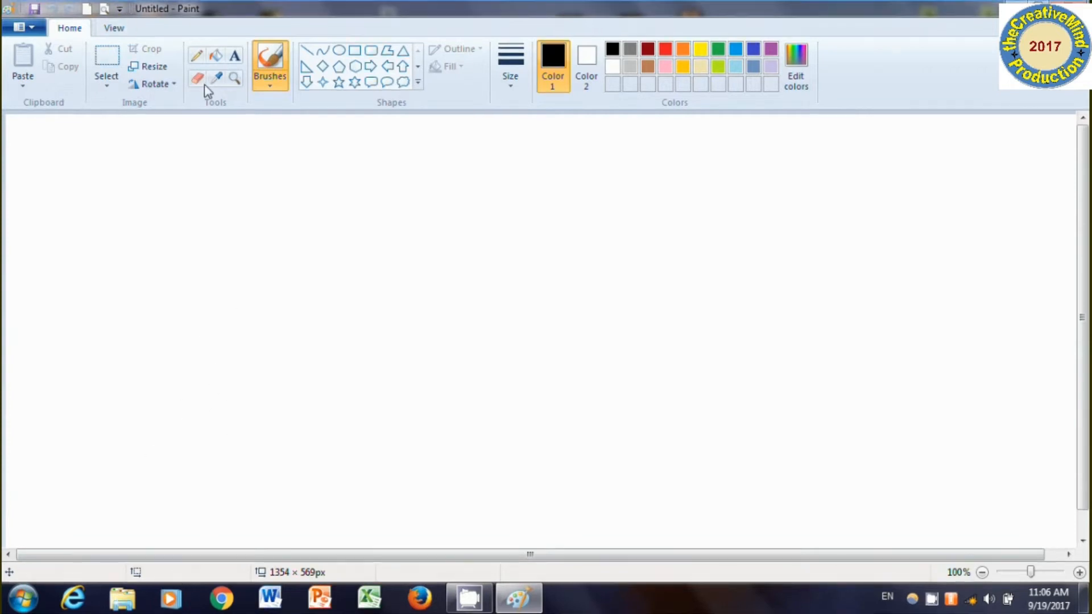
Step: Draw a black ellipse about 224 × 152 px on the blank canvas and remove it
click(339, 50)
drag(285, 198, 463, 317)
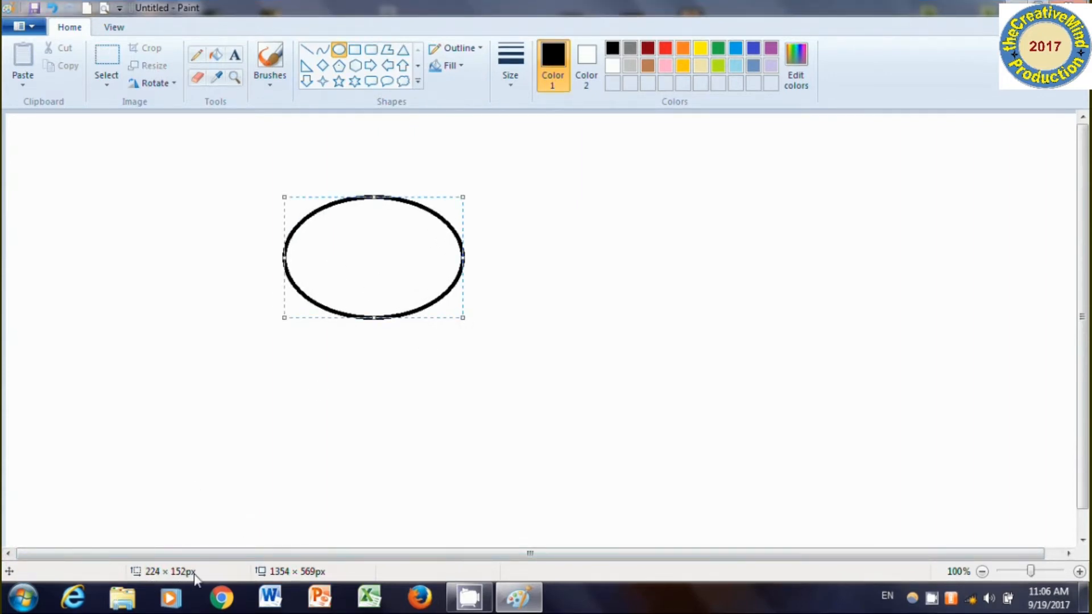
right_click(366, 254)
click(400, 261)
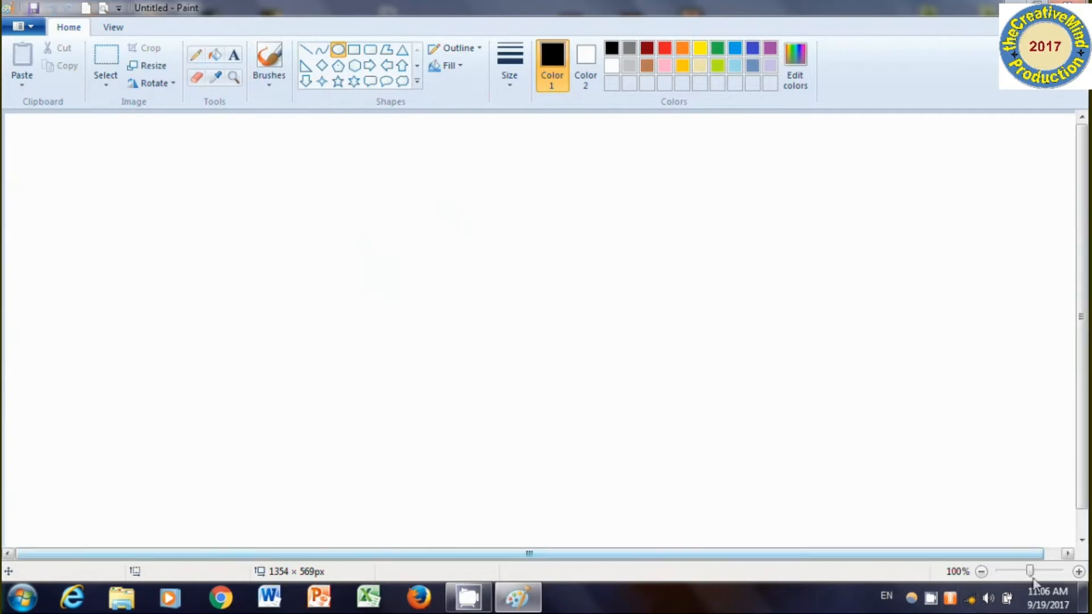
Step: Zoom in on the blank canvas in several stages and return it to 100%
click(1079, 571)
click(1079, 571)
click(981, 571)
click(981, 572)
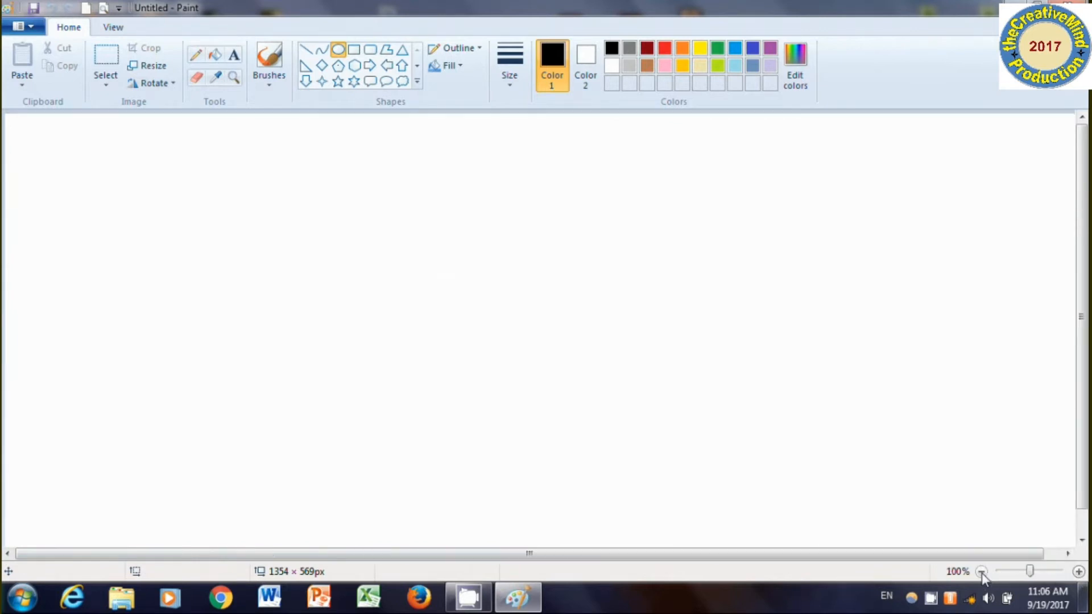
click(1079, 572)
click(1079, 571)
click(1079, 571)
click(1079, 571)
click(981, 571)
click(981, 571)
click(981, 572)
click(981, 572)
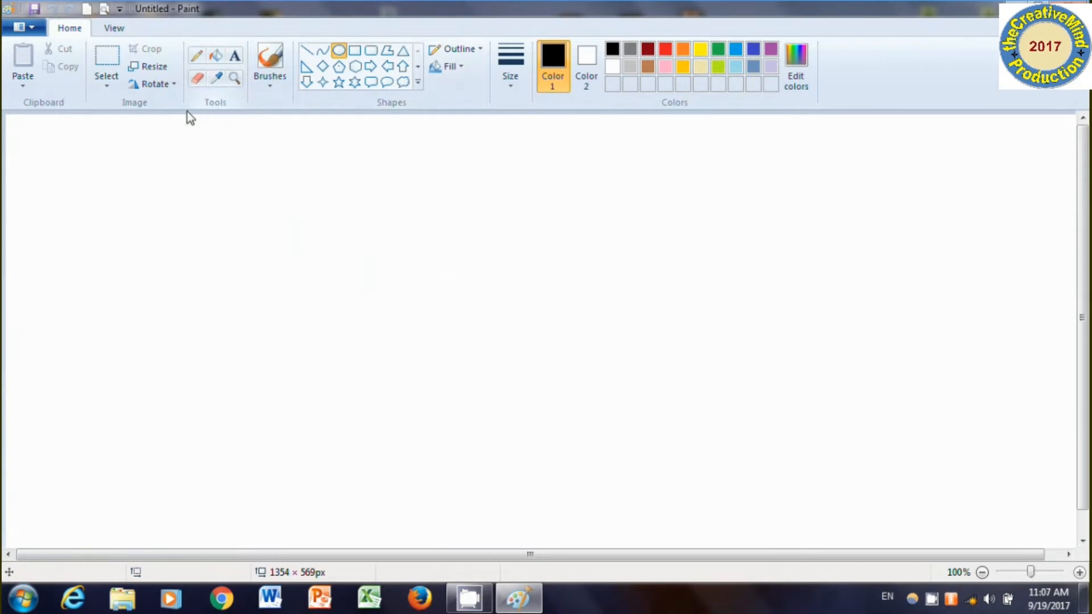
Step: Sketch two large freehand Devanagari letters side by side in black with the Pencil tool
click(197, 57)
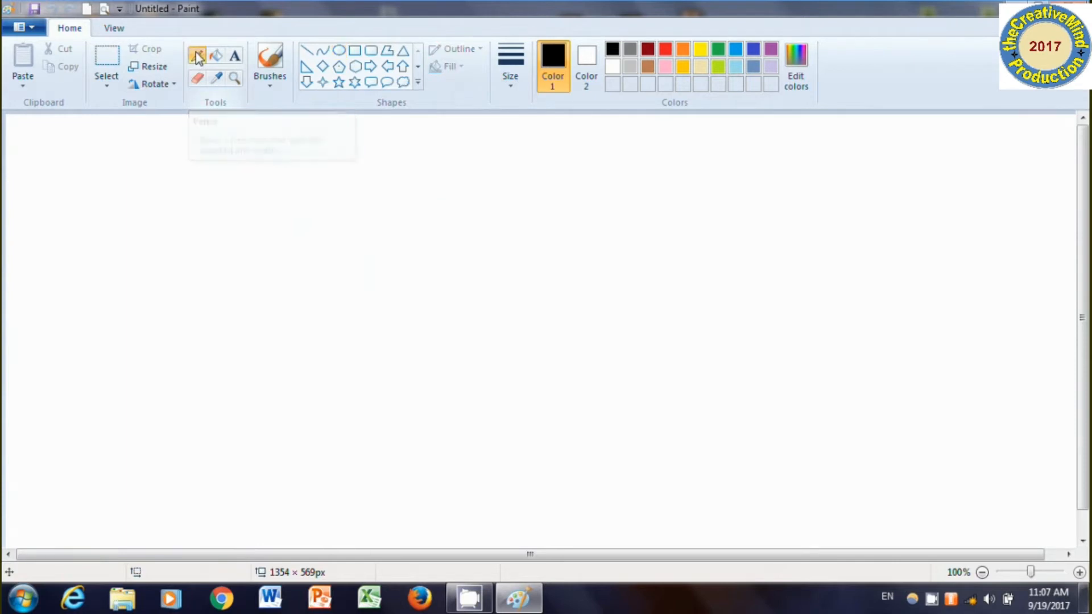
mouse_move(208, 182)
mouse_down()
mouse_move(204, 282)
mouse_move(166, 262)
mouse_move(198, 260)
mouse_move(252, 199)
mouse_move(250, 185)
mouse_move(246, 262)
mouse_move(266, 189)
mouse_move(292, 191)
mouse_up()
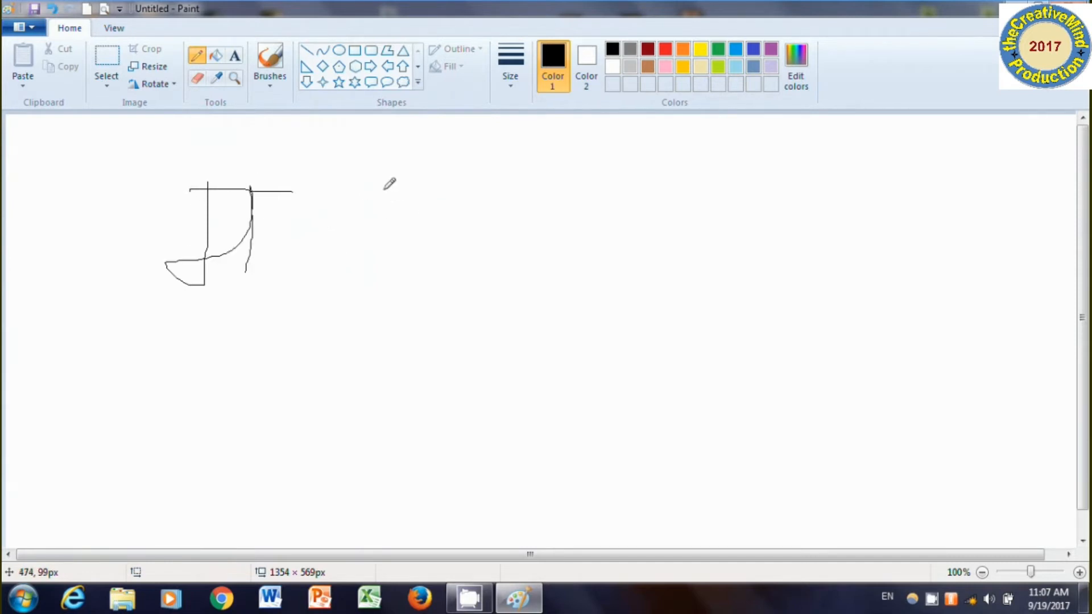
mouse_move(381, 187)
mouse_down()
mouse_move(363, 205)
mouse_move(404, 255)
mouse_up()
mouse_move(388, 216)
mouse_down()
mouse_move(351, 313)
mouse_move(486, 306)
mouse_up()
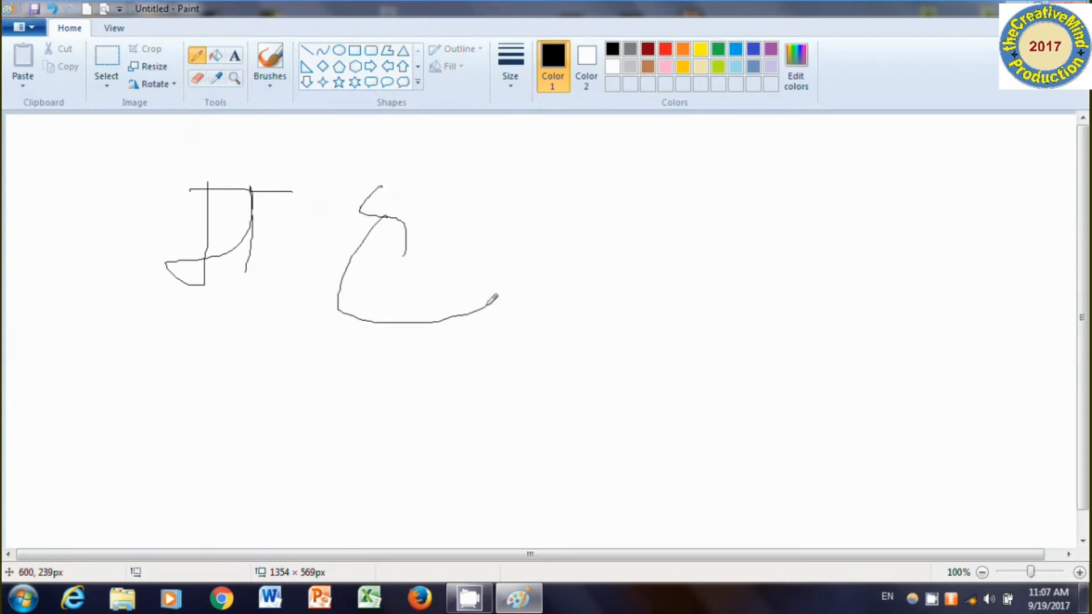
drag(329, 173, 467, 158)
drag(383, 167, 382, 201)
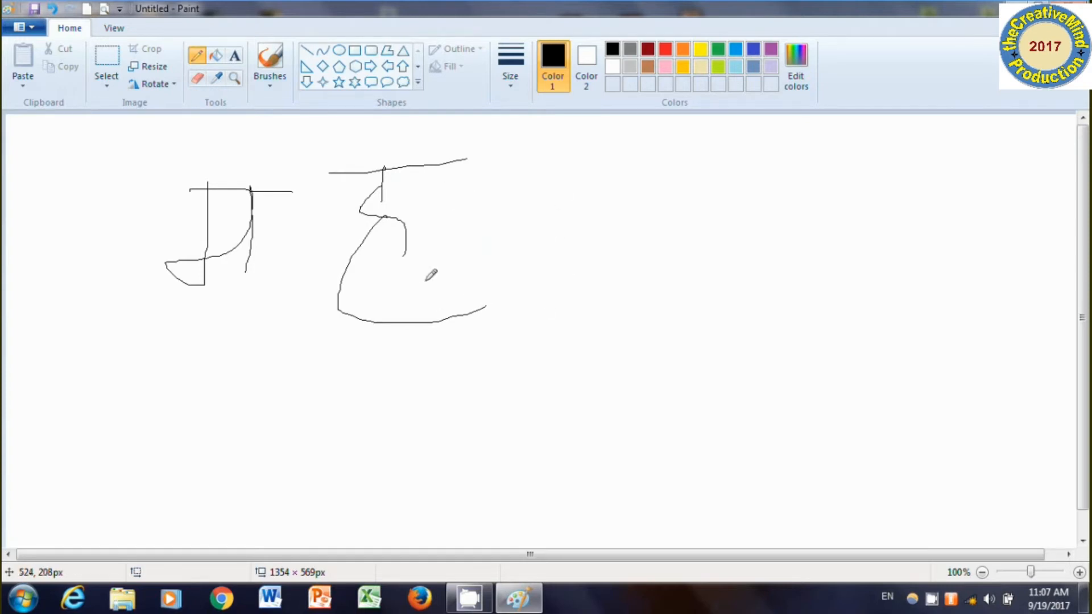
Step: Erase the top line of the first letter, and the upper part of the second letter with the largest eraser size
click(197, 80)
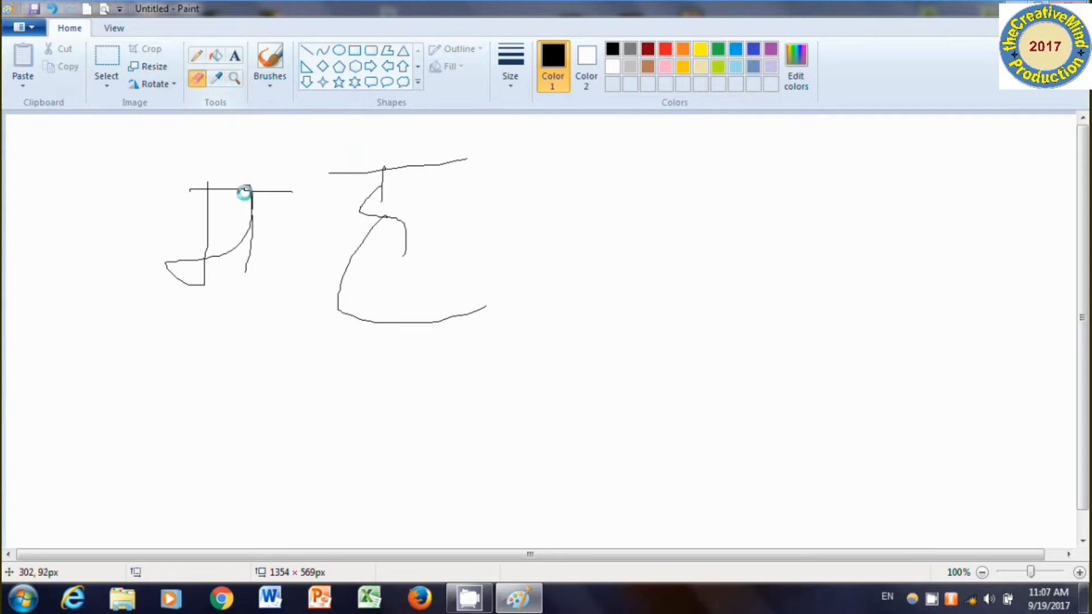
mouse_move(216, 186)
mouse_down()
mouse_move(182, 192)
mouse_move(260, 181)
mouse_move(257, 195)
mouse_move(234, 189)
mouse_move(256, 181)
mouse_move(250, 192)
mouse_move(293, 189)
mouse_up()
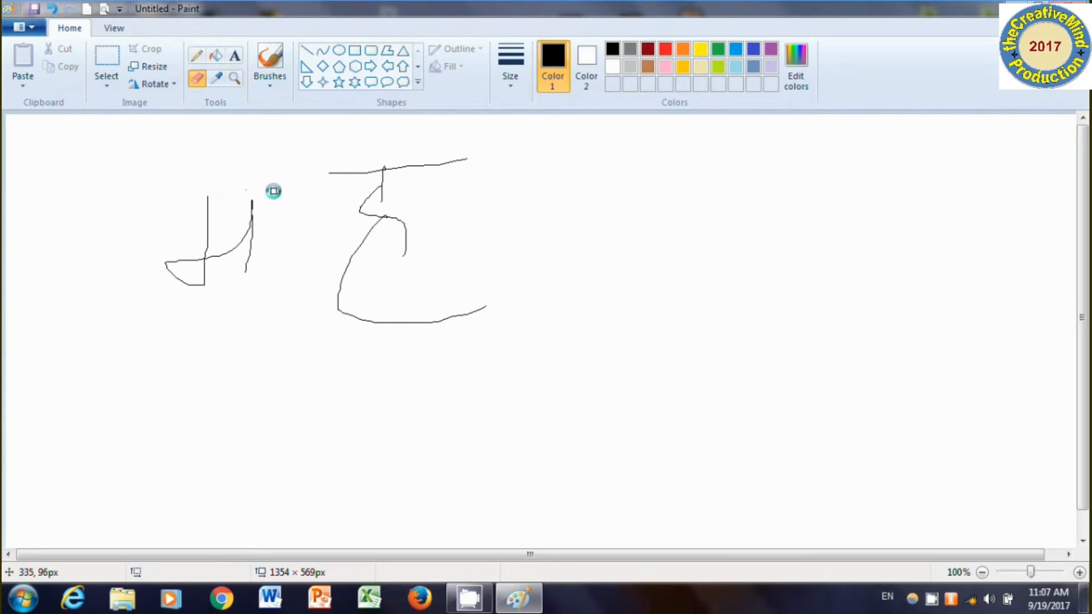
click(527, 84)
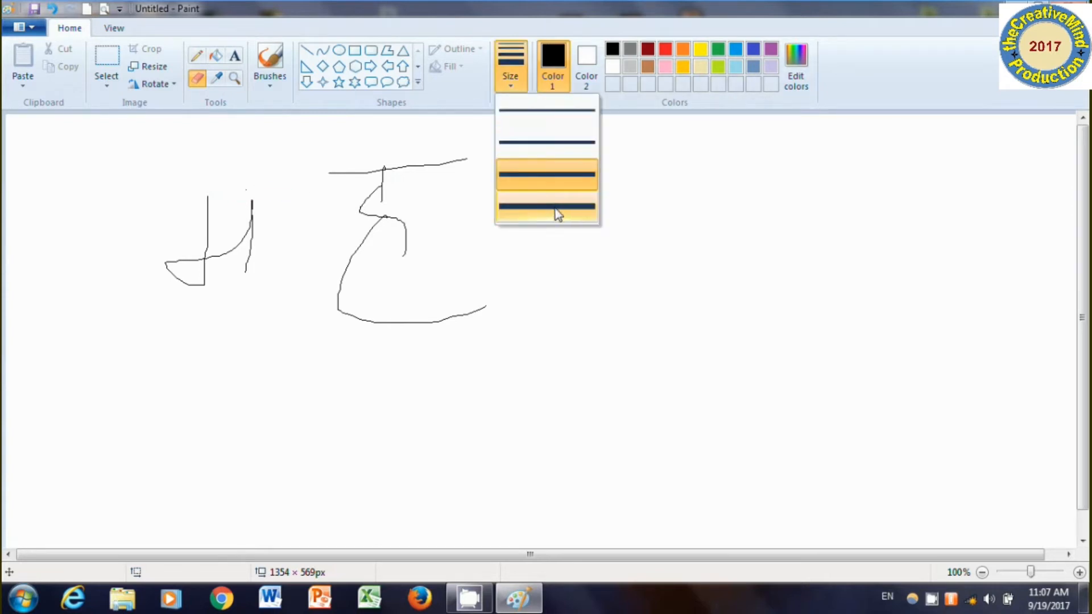
click(539, 207)
mouse_move(326, 171)
mouse_down()
mouse_move(470, 159)
mouse_move(378, 169)
mouse_move(384, 227)
mouse_move(381, 174)
mouse_move(349, 215)
mouse_move(381, 177)
mouse_move(368, 209)
mouse_move(363, 199)
mouse_move(400, 214)
mouse_up()
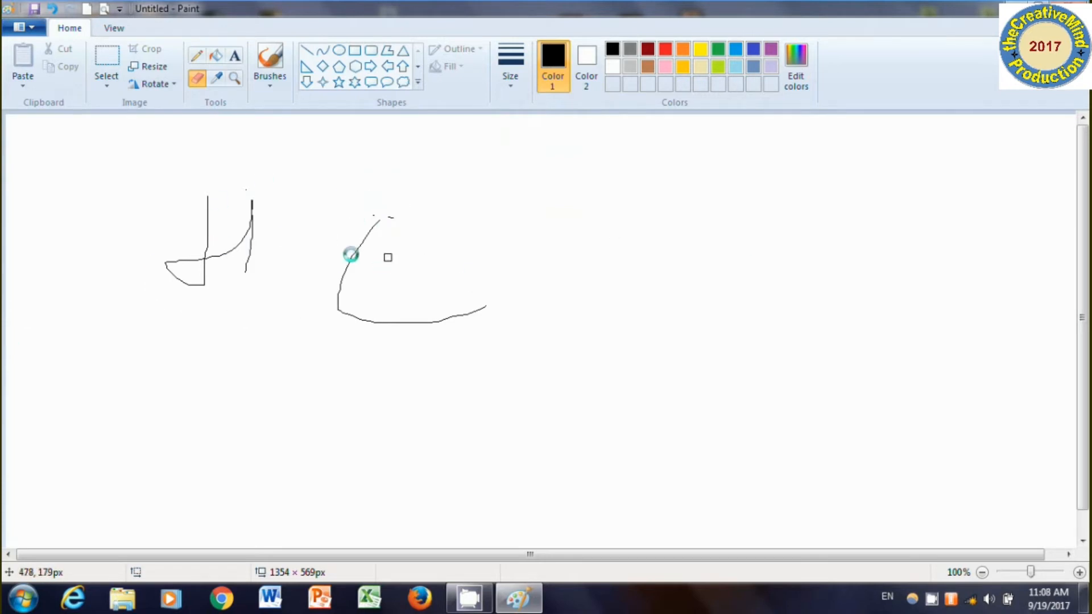
Step: Select a rectangular area about 495 × 262 px around both remaining letter fragments and delete its contents
click(106, 62)
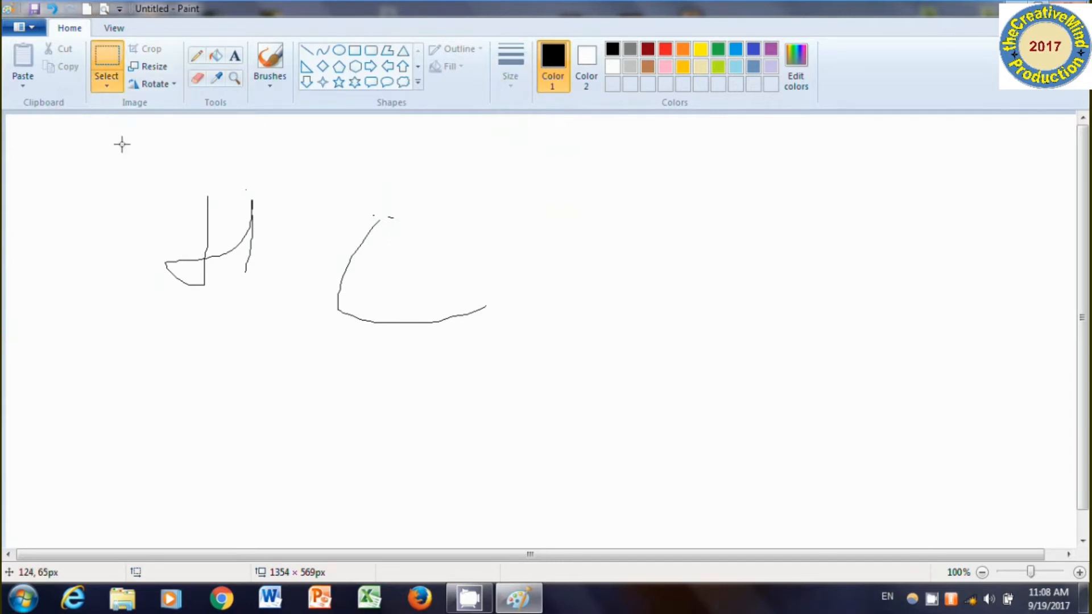
drag(129, 150, 526, 359)
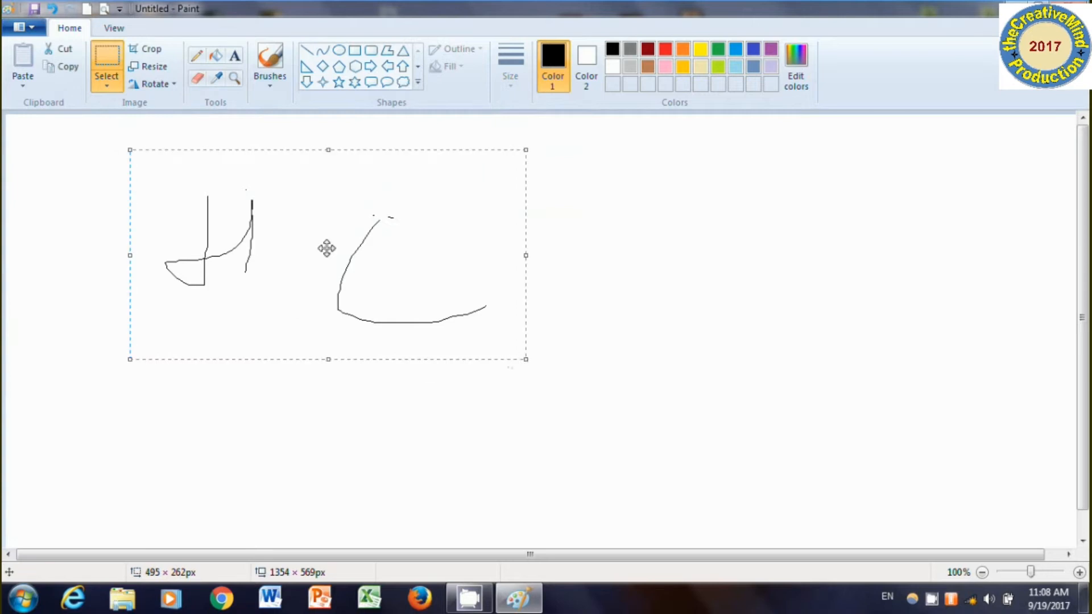
right_click(269, 255)
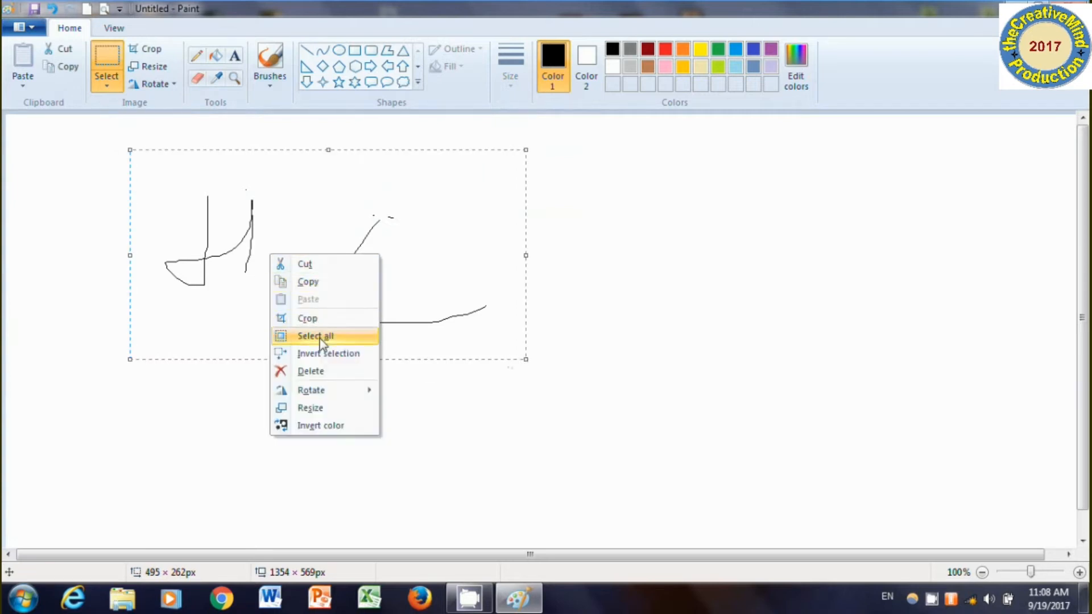
click(327, 370)
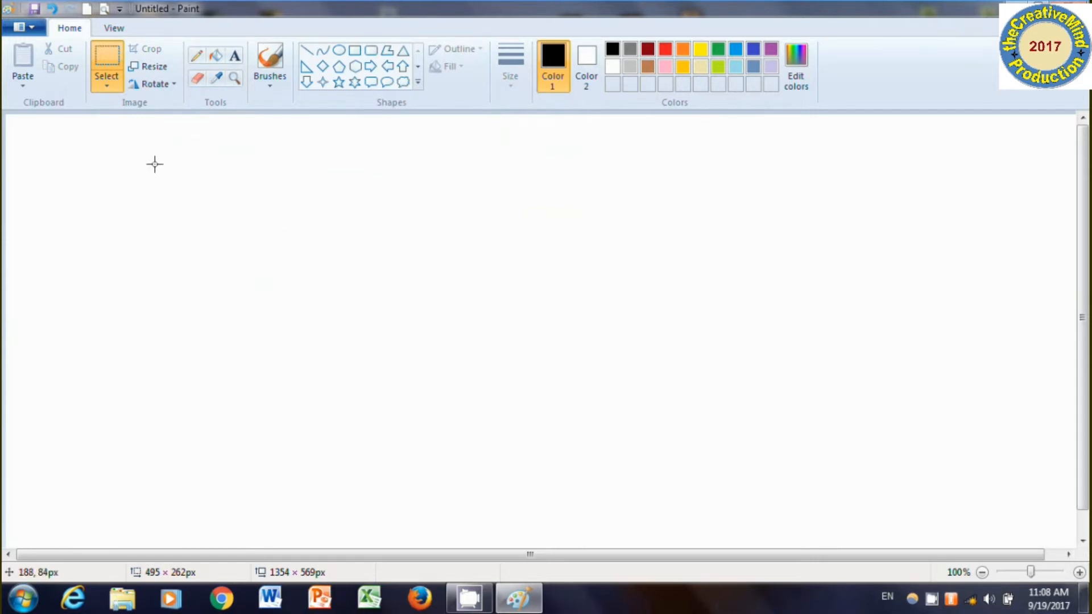
Step: Draw three separate near-vertical black Pencil strokes, using the second-thinnest, third and thickest line sizes in turn
click(196, 61)
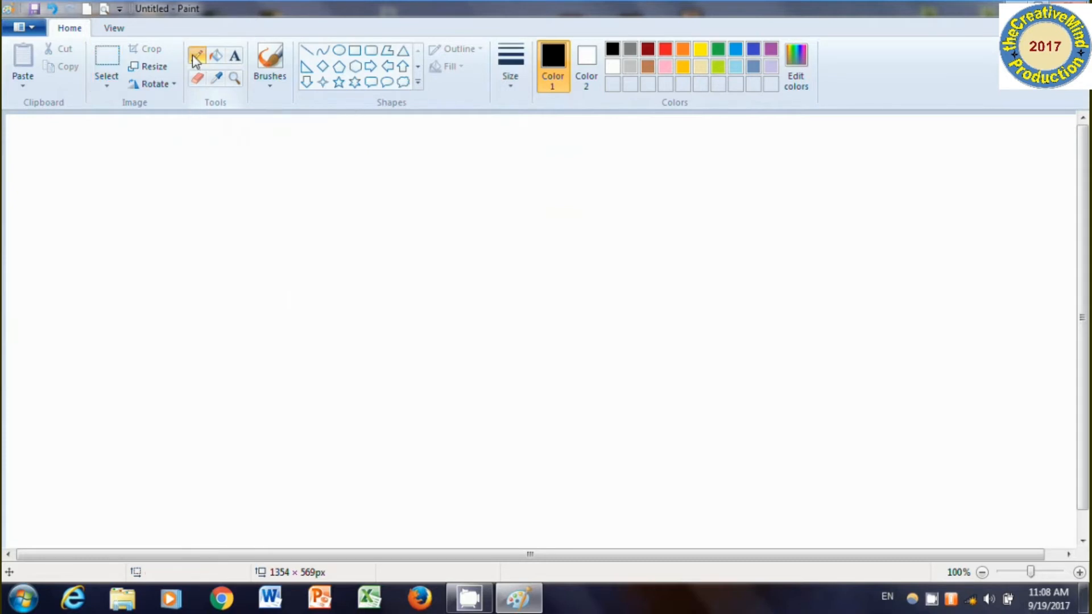
click(509, 80)
click(517, 141)
drag(270, 235, 262, 300)
click(518, 79)
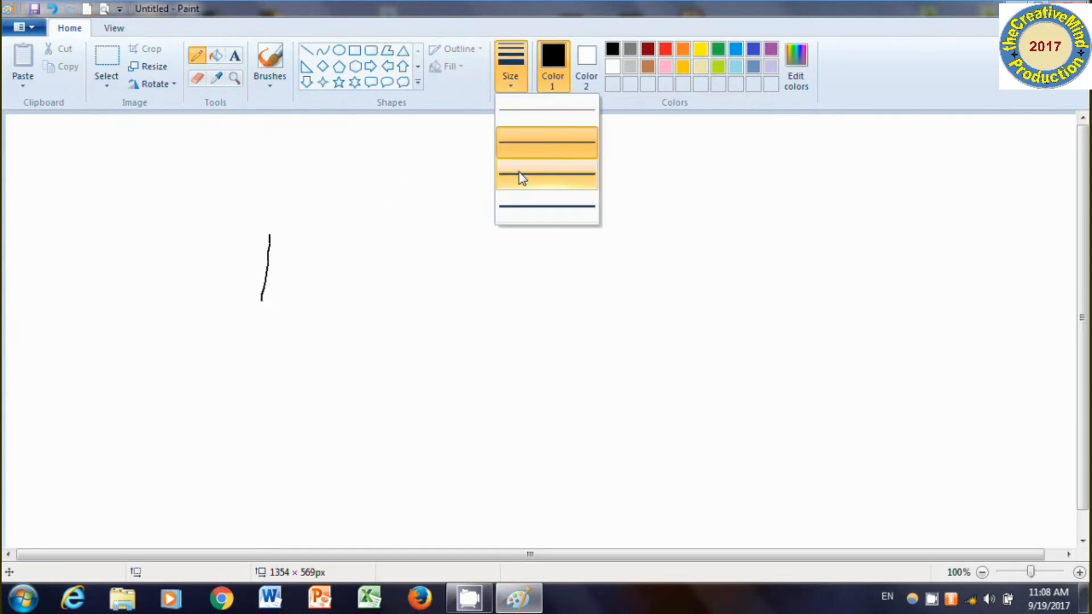
click(517, 175)
drag(353, 235, 338, 313)
click(522, 83)
click(517, 173)
drag(388, 209, 387, 314)
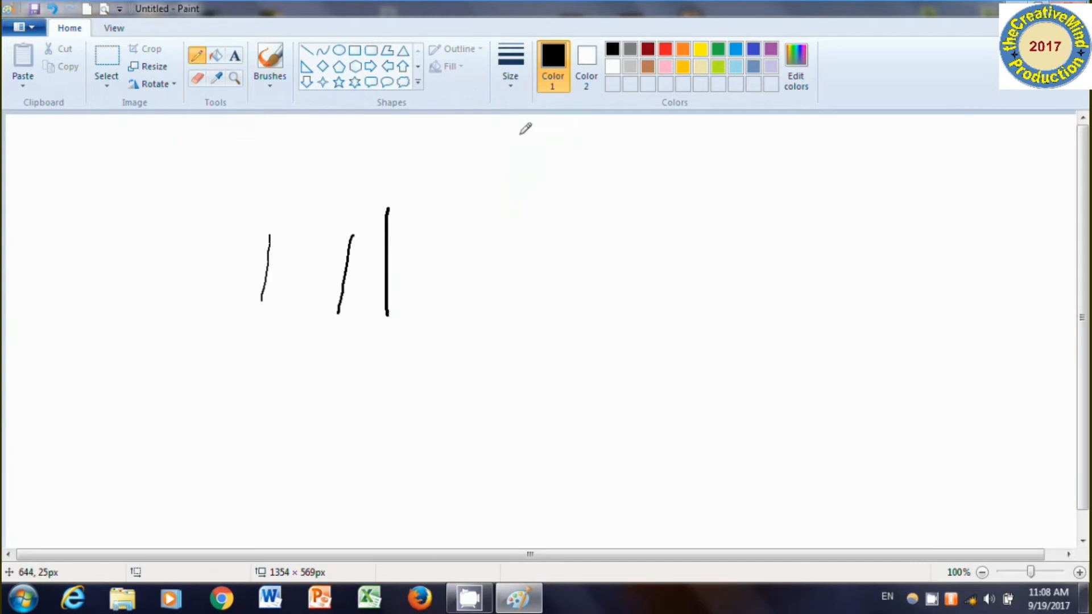
Step: Set the line size to 1 px, then try undoing and redoing the most recent Pencil strokes
click(507, 86)
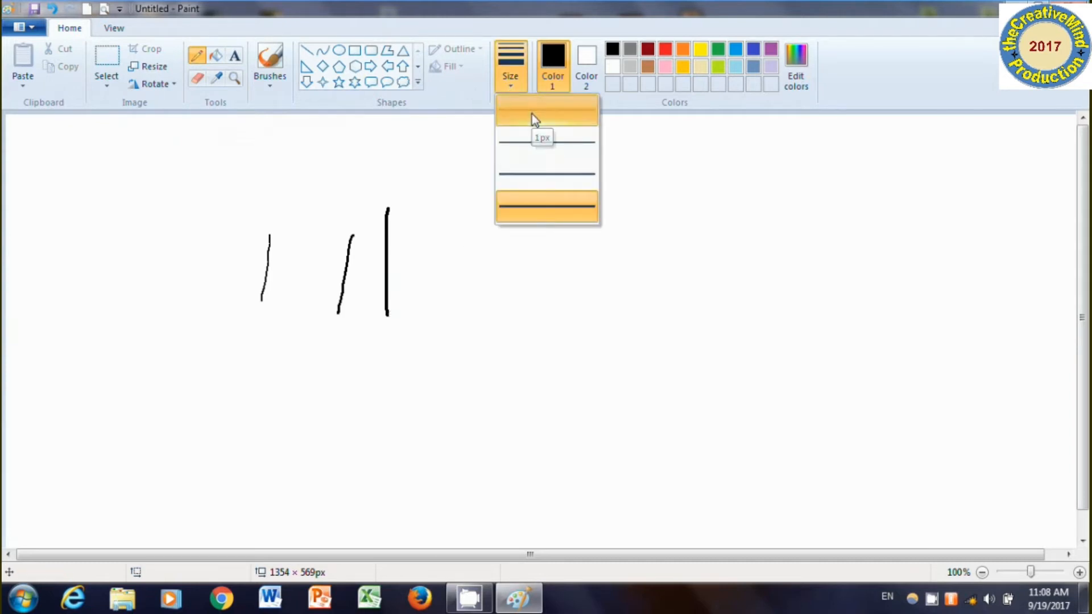
click(532, 115)
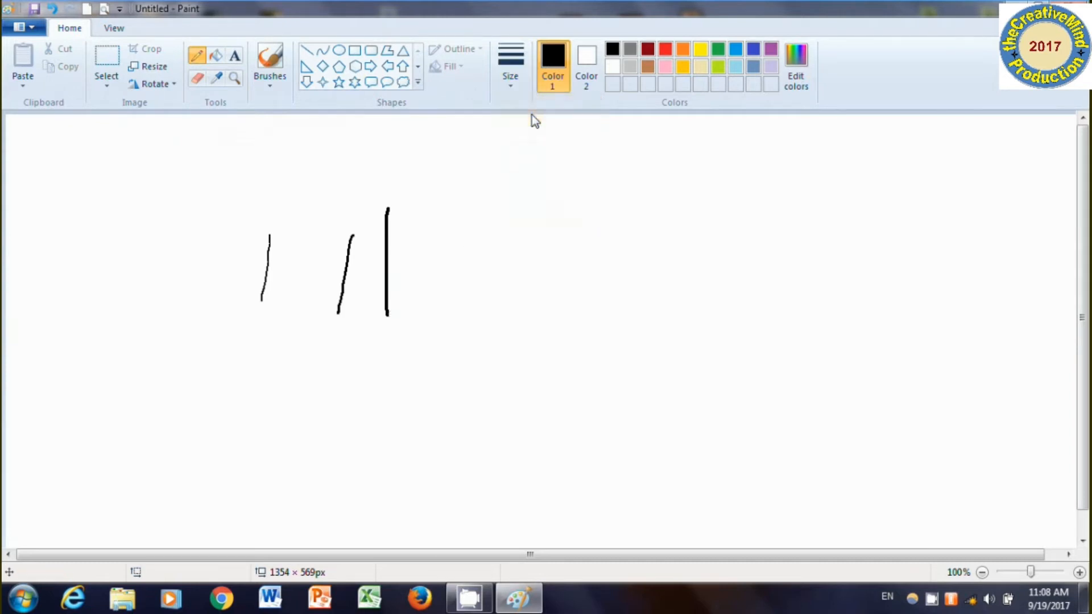
click(51, 9)
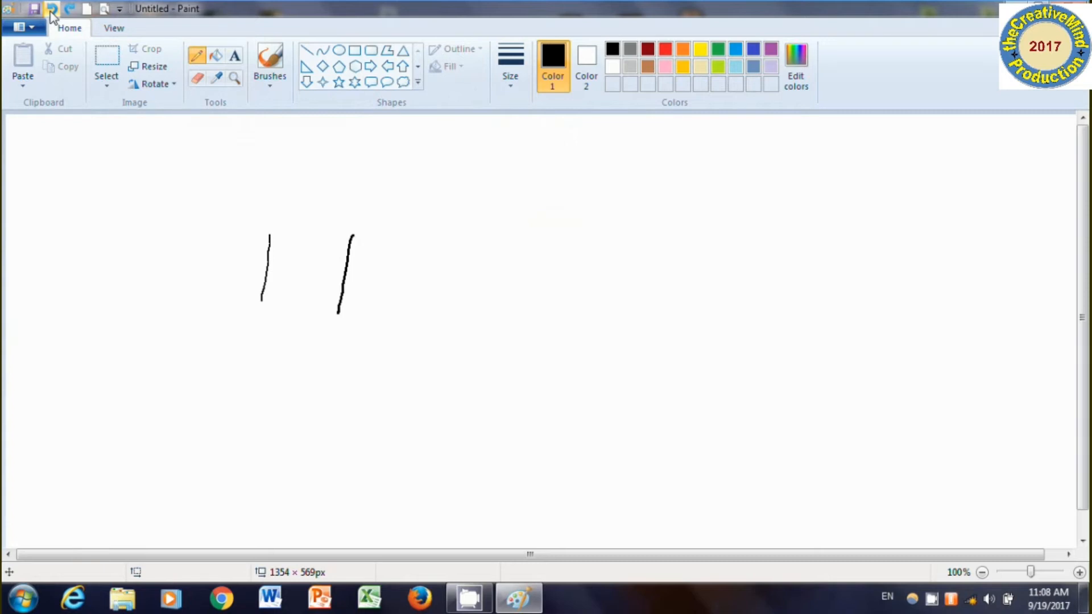
click(51, 10)
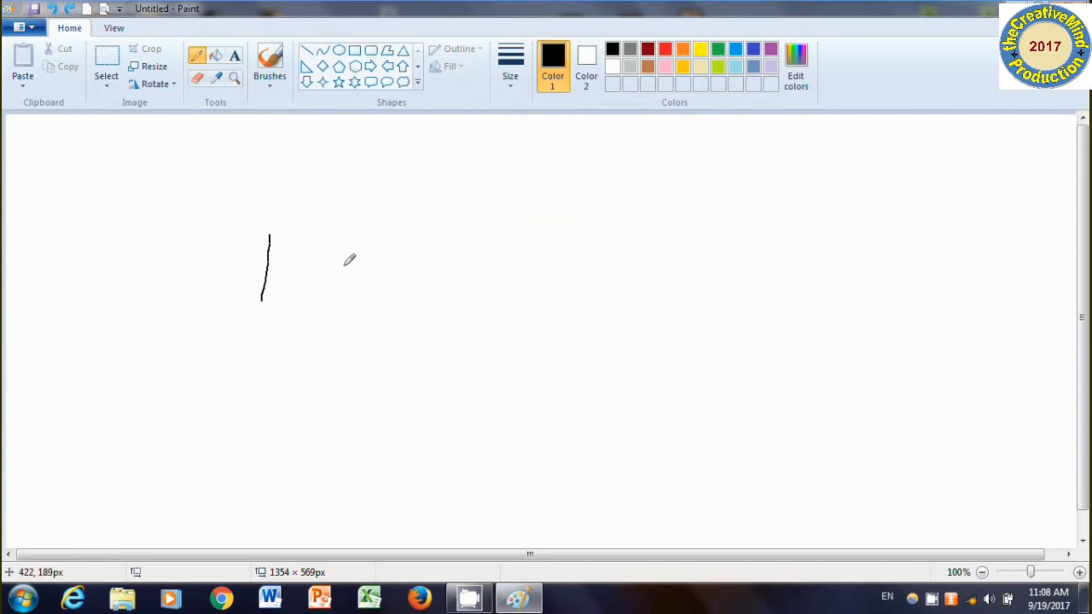
click(72, 10)
click(73, 10)
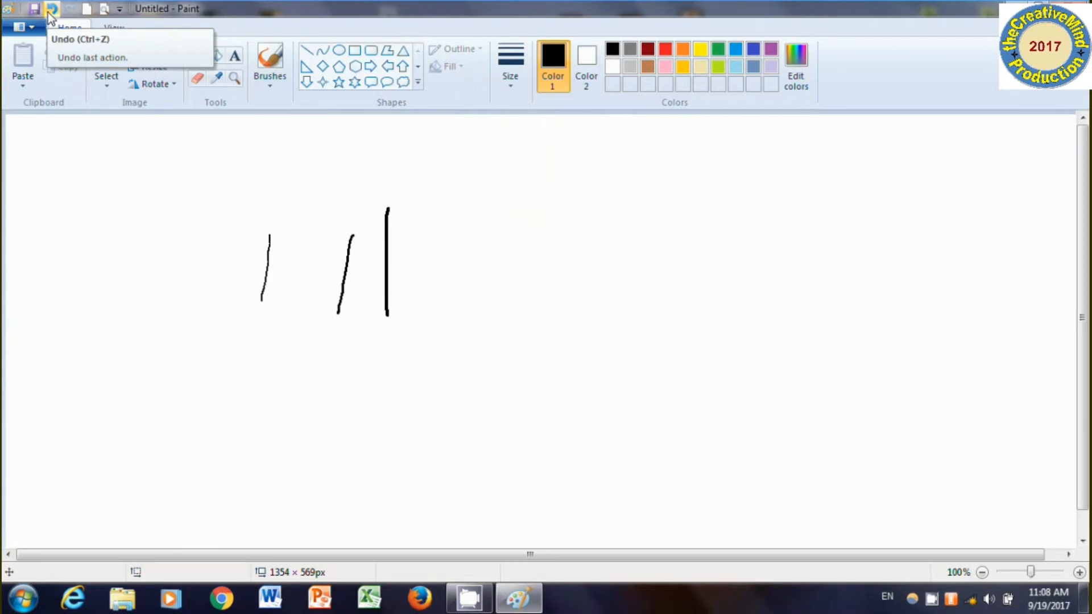
click(50, 12)
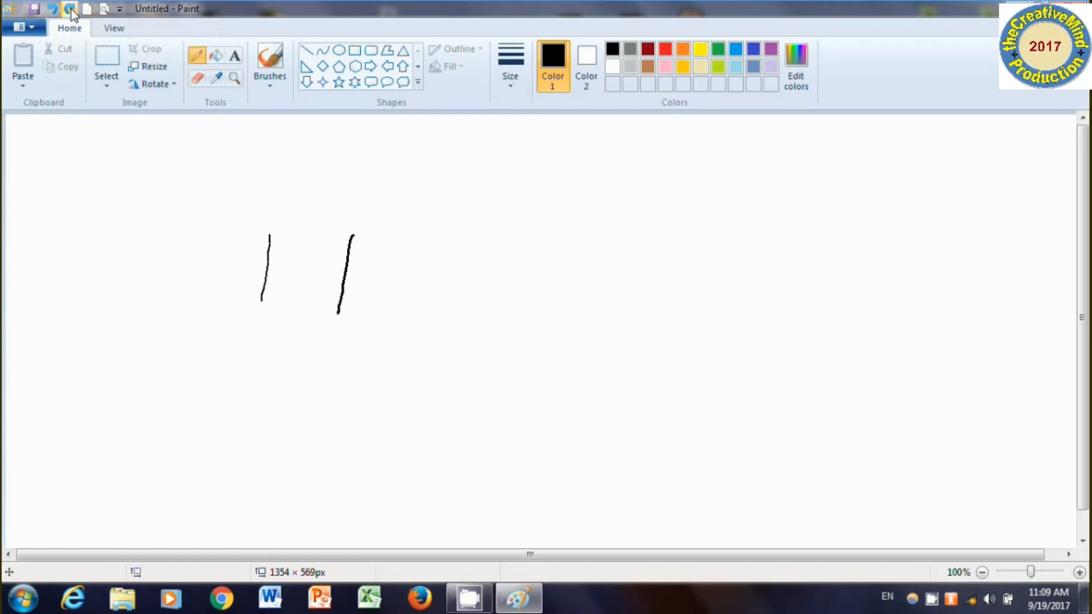
click(71, 9)
Step: Undo all three Pencil strokes to clear the canvas
click(50, 11)
click(51, 10)
click(51, 10)
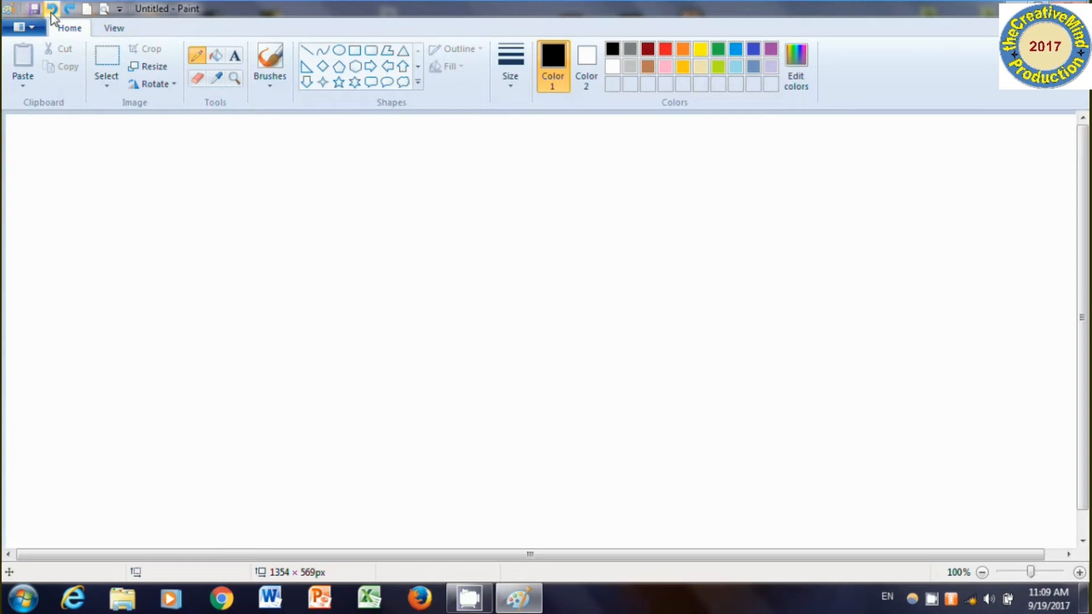
Step: Draw a triangular gable about 140 px wide and 120 px high with a long roof panel beside it, using the 1 px black Pencil
click(504, 86)
click(513, 120)
drag(418, 222, 340, 319)
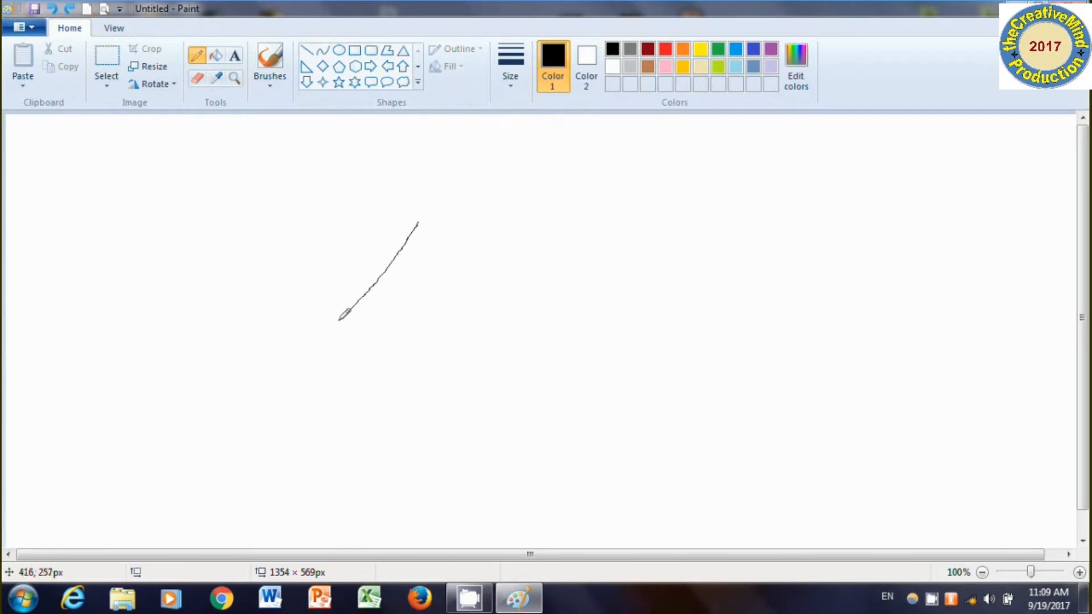
drag(419, 222, 449, 322)
drag(340, 320, 445, 317)
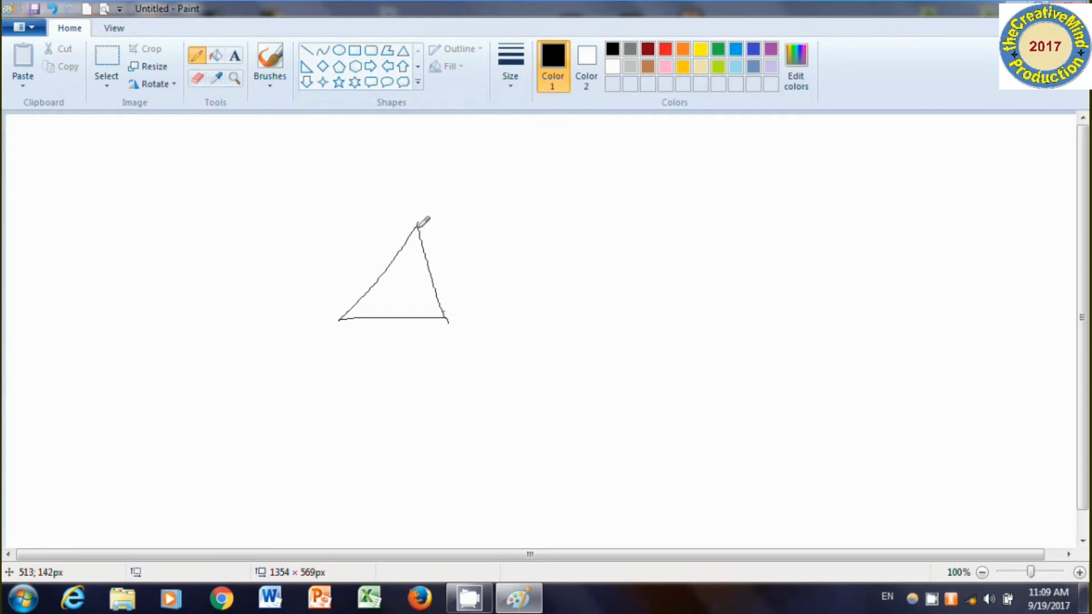
mouse_move(418, 227)
mouse_down()
mouse_move(732, 235)
mouse_move(751, 300)
mouse_up()
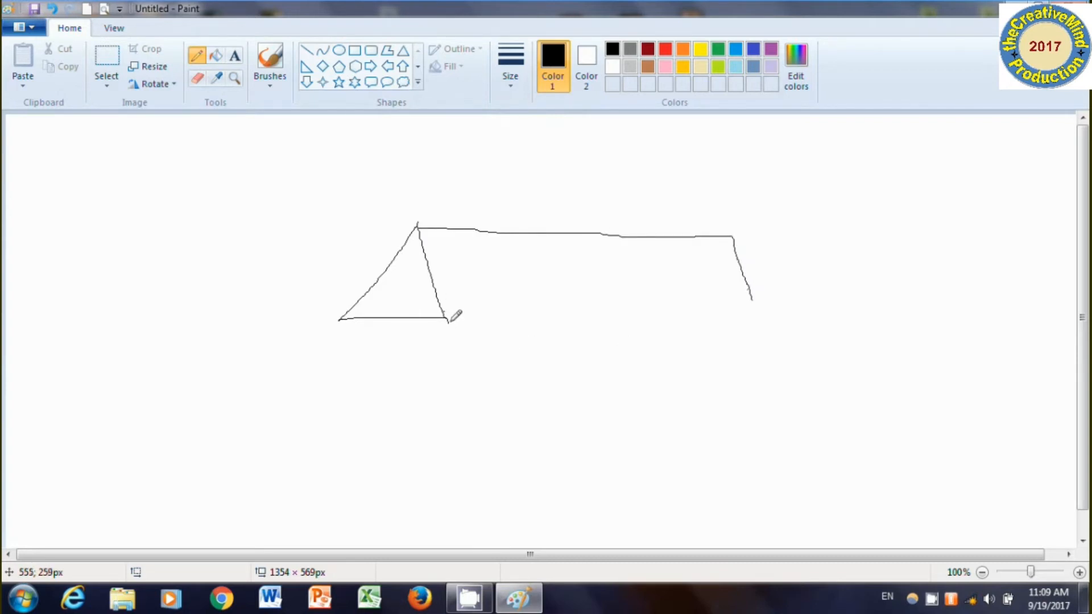
drag(448, 321, 758, 301)
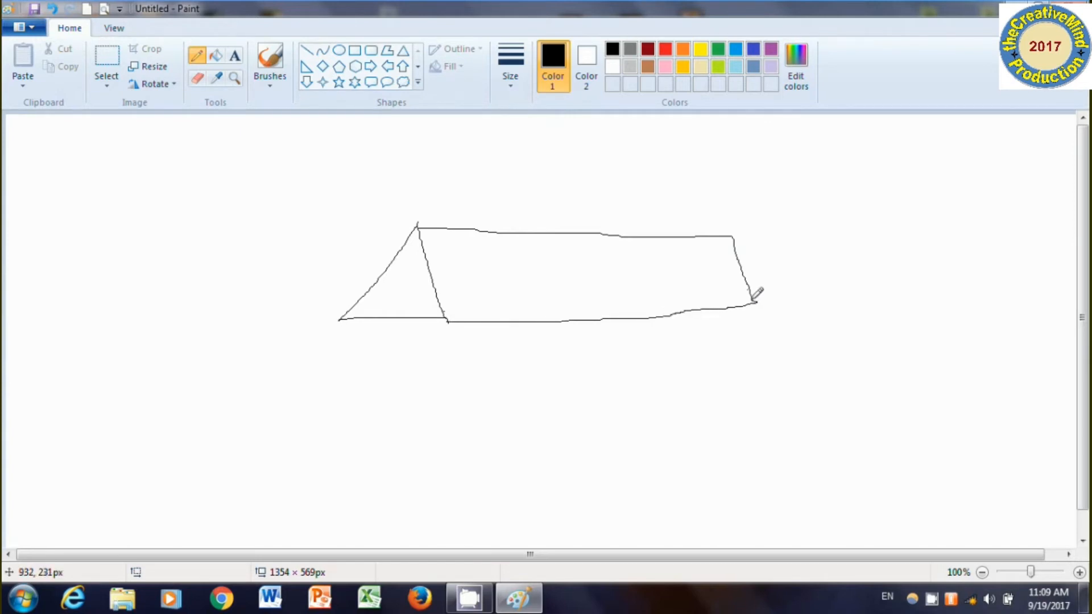
Step: Draw the front wall about 130 × 185 px below the gable, and the long side wall below the roof panel
drag(449, 322, 441, 459)
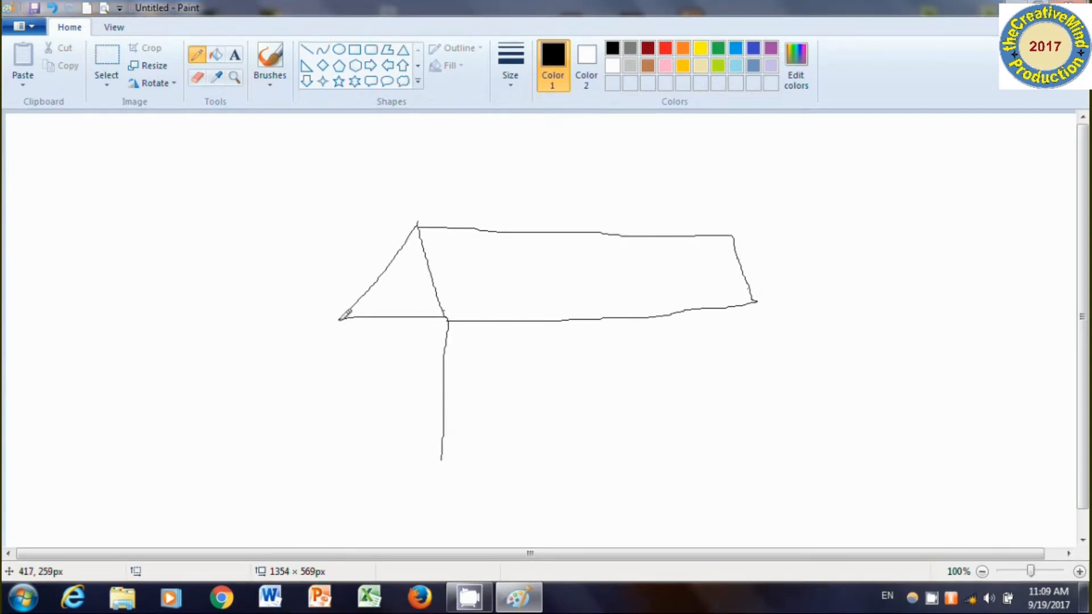
mouse_move(340, 319)
mouse_down()
mouse_move(338, 465)
mouse_move(441, 466)
mouse_up()
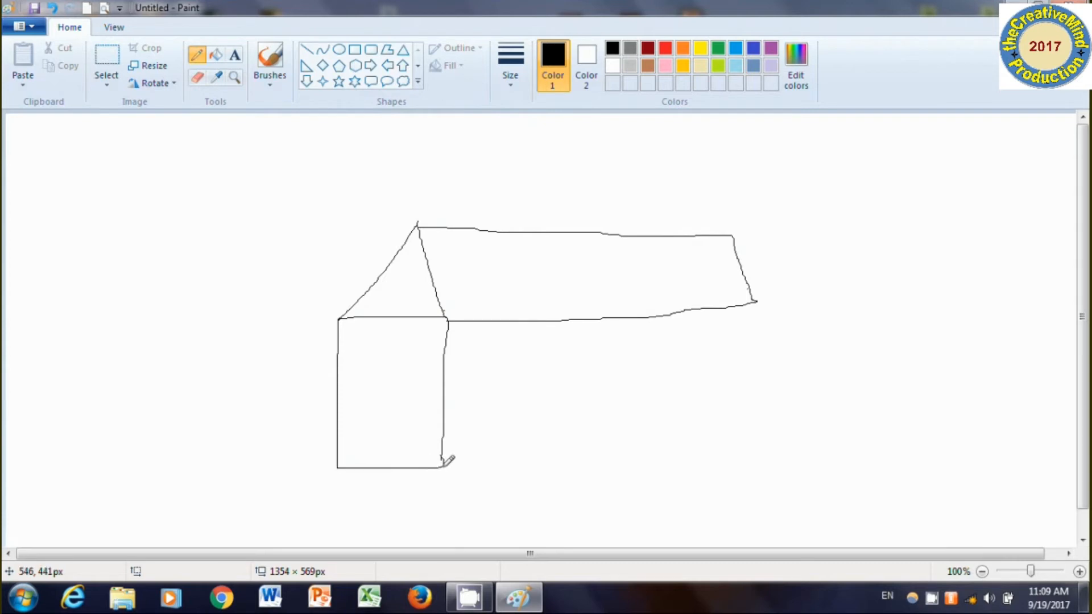
mouse_move(472, 453)
mouse_down()
mouse_move(782, 420)
mouse_move(778, 359)
mouse_move(754, 301)
mouse_up()
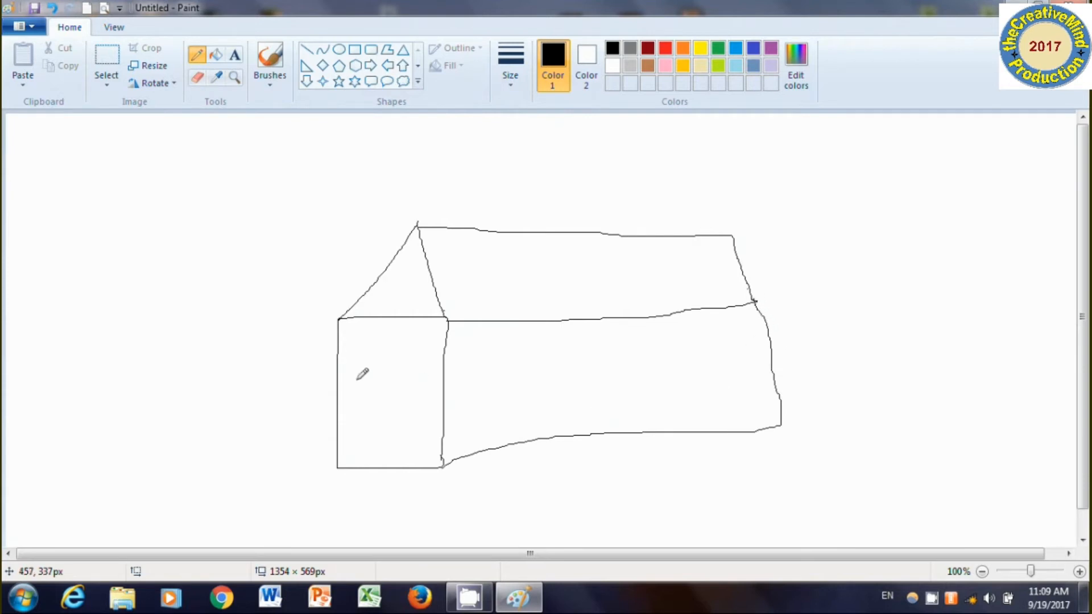
Step: Draw a door about 90 × 130 px in the front wall and a four-pane window about 140 × 65 px in the side wall
drag(367, 372, 370, 470)
mouse_move(365, 364)
mouse_down()
mouse_move(438, 368)
mouse_move(426, 465)
mouse_up()
drag(561, 348, 570, 394)
mouse_move(561, 349)
mouse_down()
mouse_move(674, 341)
mouse_move(676, 379)
mouse_move(593, 394)
mouse_up()
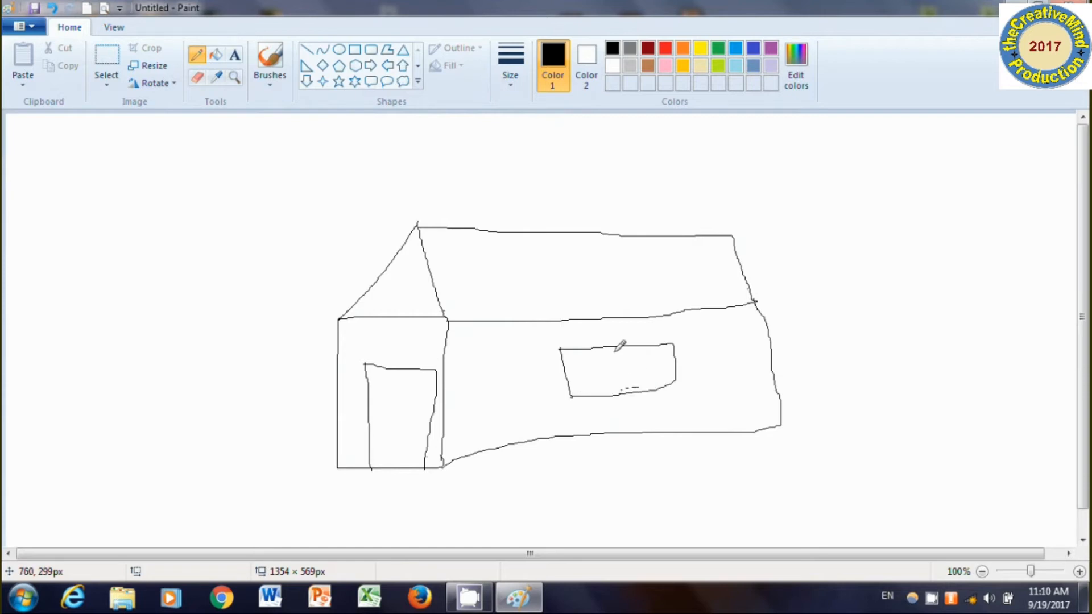
drag(617, 346, 617, 395)
drag(563, 369, 651, 367)
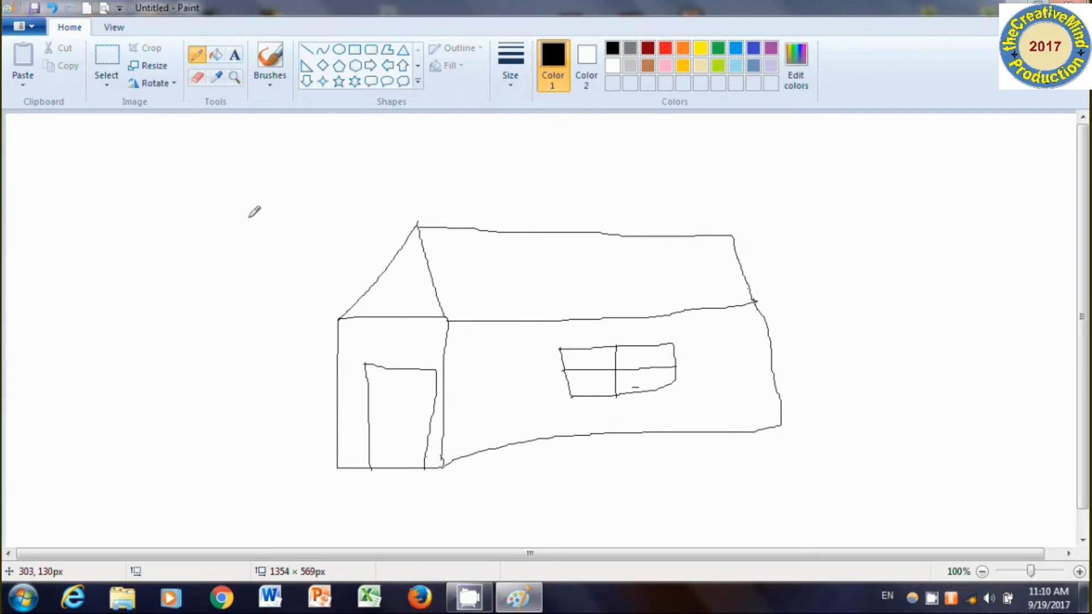
Step: Fill the roof panel with gold and the side wall with lime green
click(215, 57)
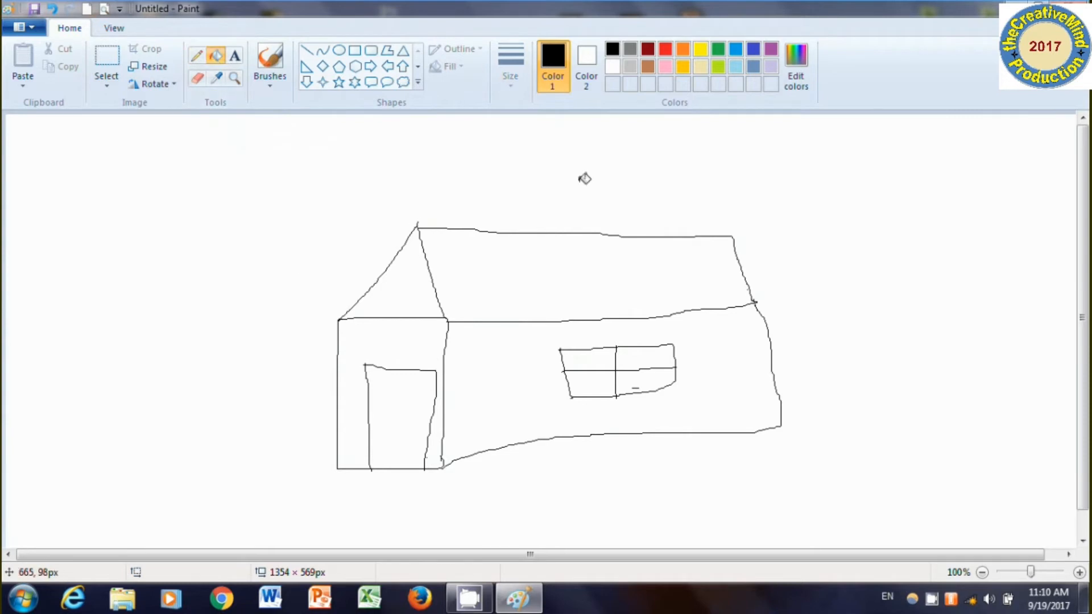
click(684, 66)
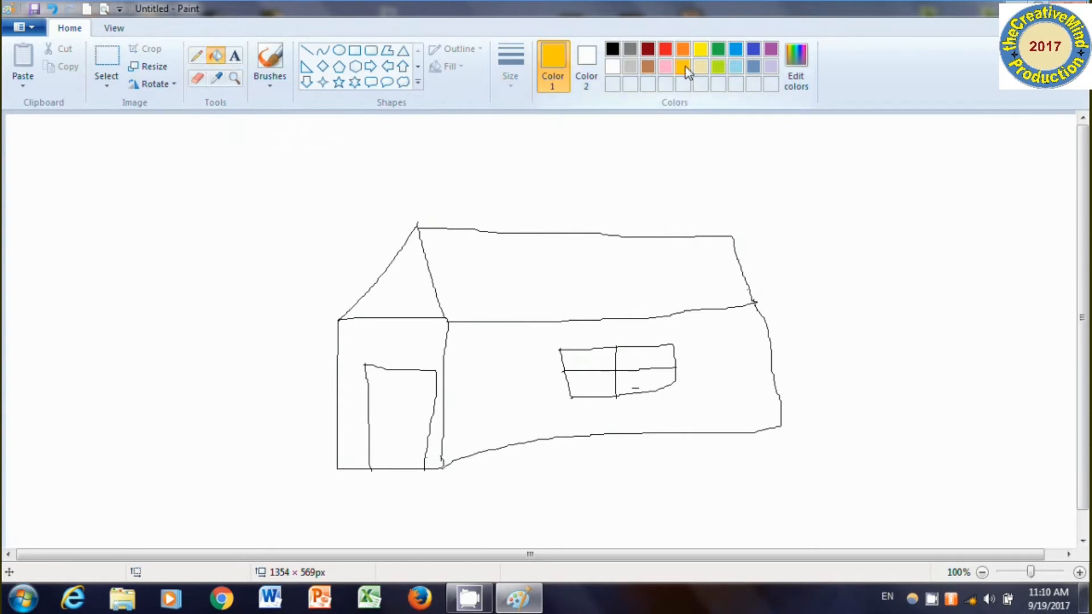
click(562, 272)
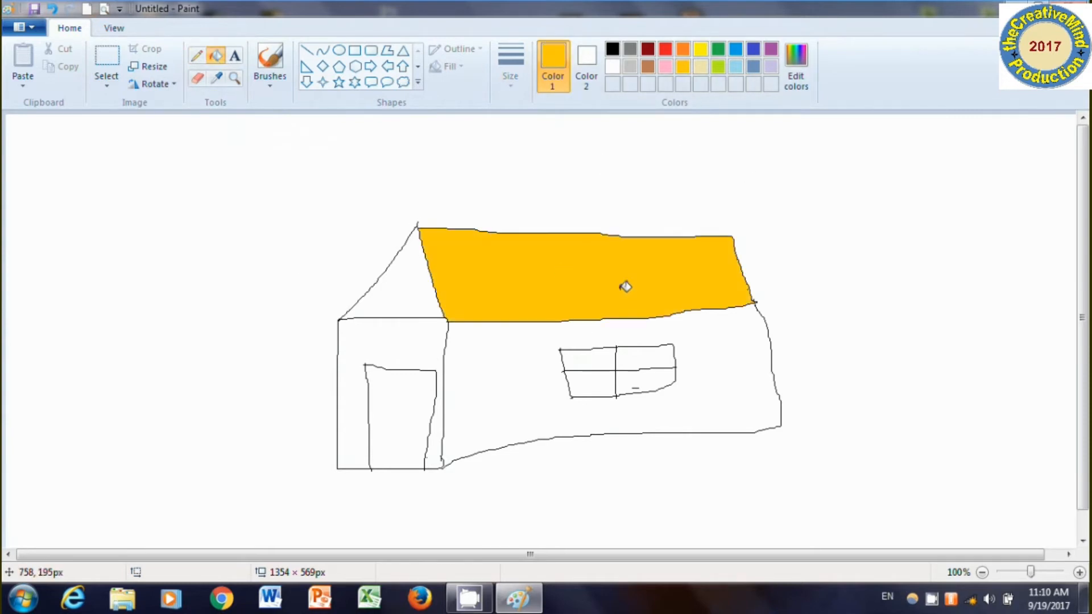
click(719, 66)
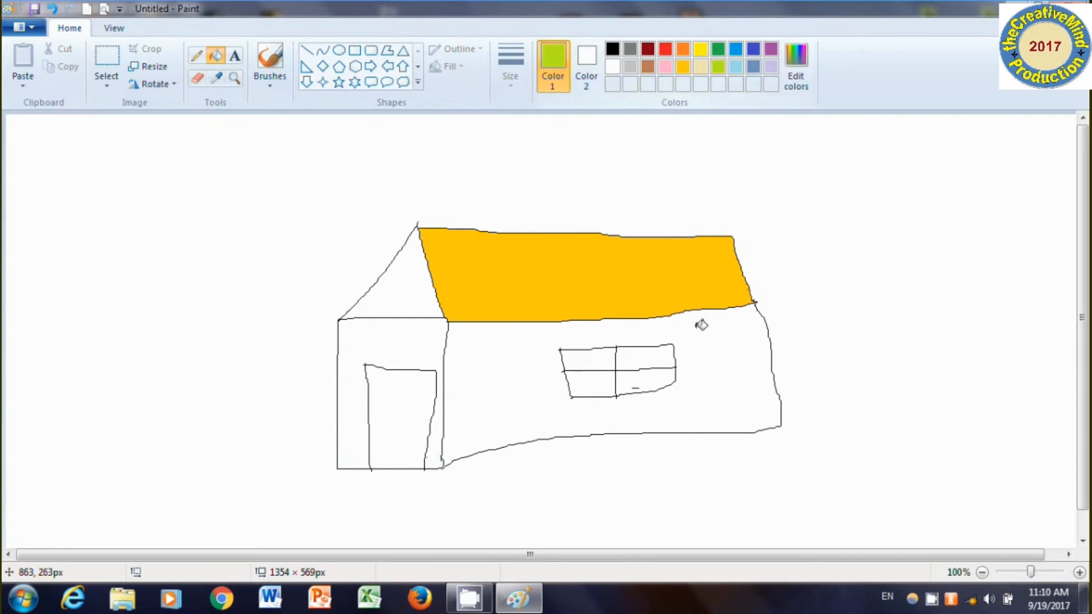
click(733, 367)
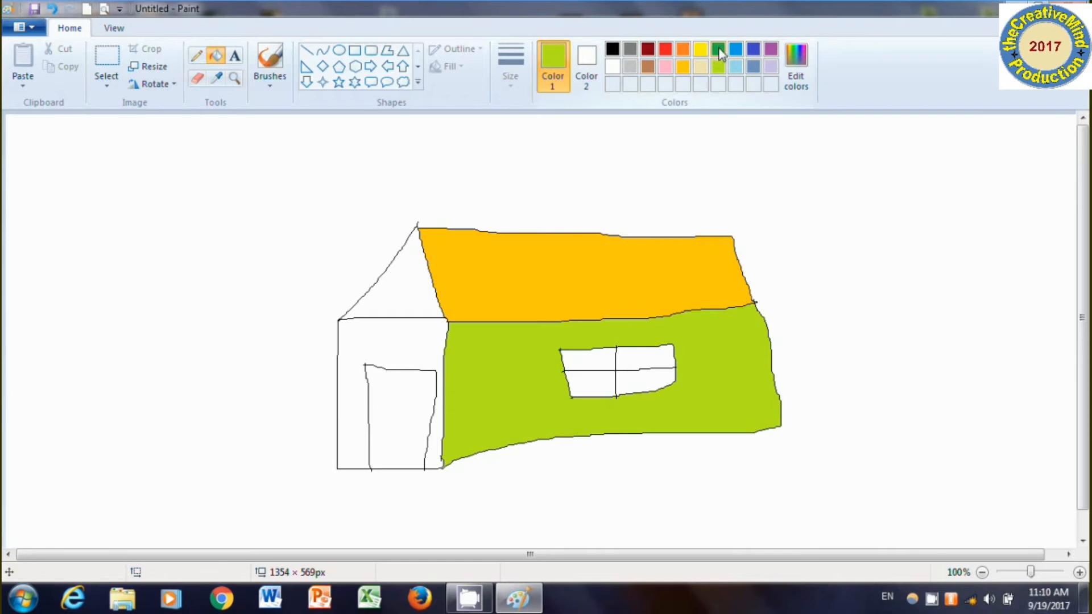
Step: Fill all four window panes with indigo
click(754, 51)
click(589, 358)
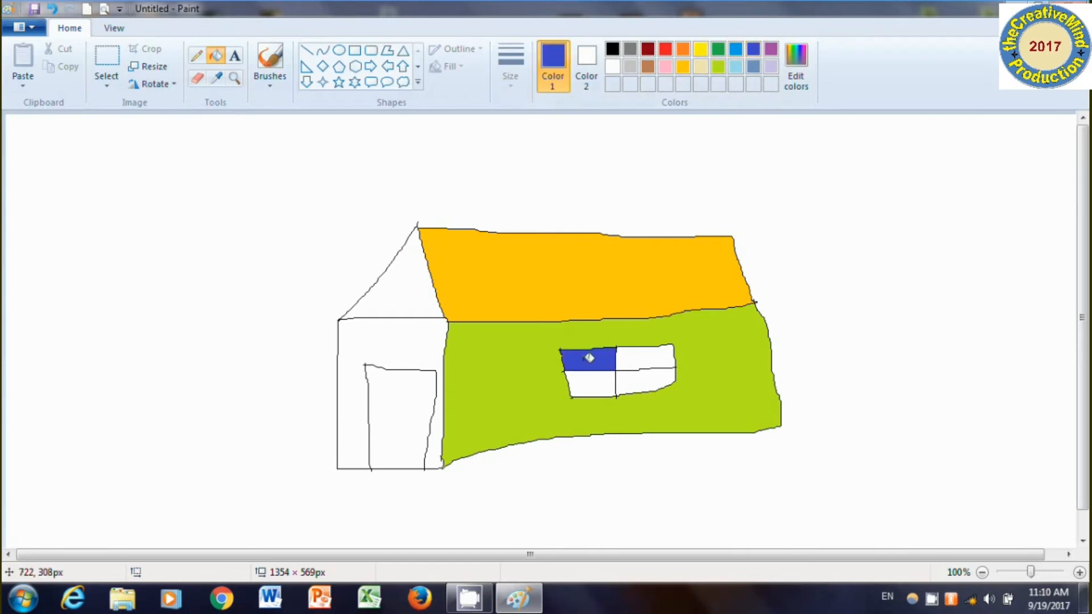
click(646, 355)
click(643, 381)
click(593, 378)
Step: Fill the door with red, and the gable and front wall with turquoise blue
click(665, 49)
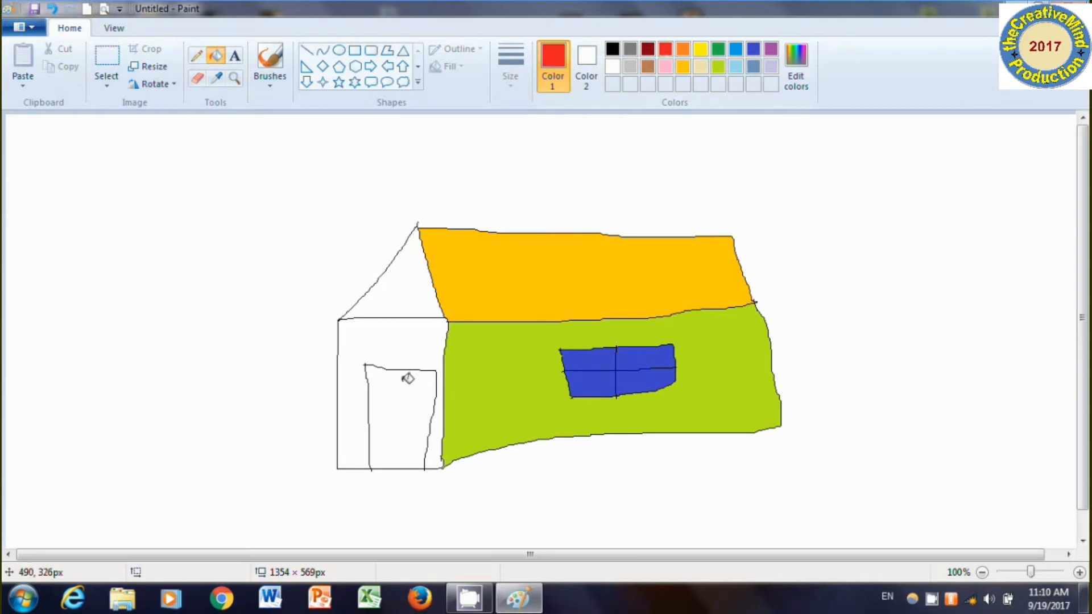
click(410, 412)
click(736, 49)
click(401, 281)
click(385, 343)
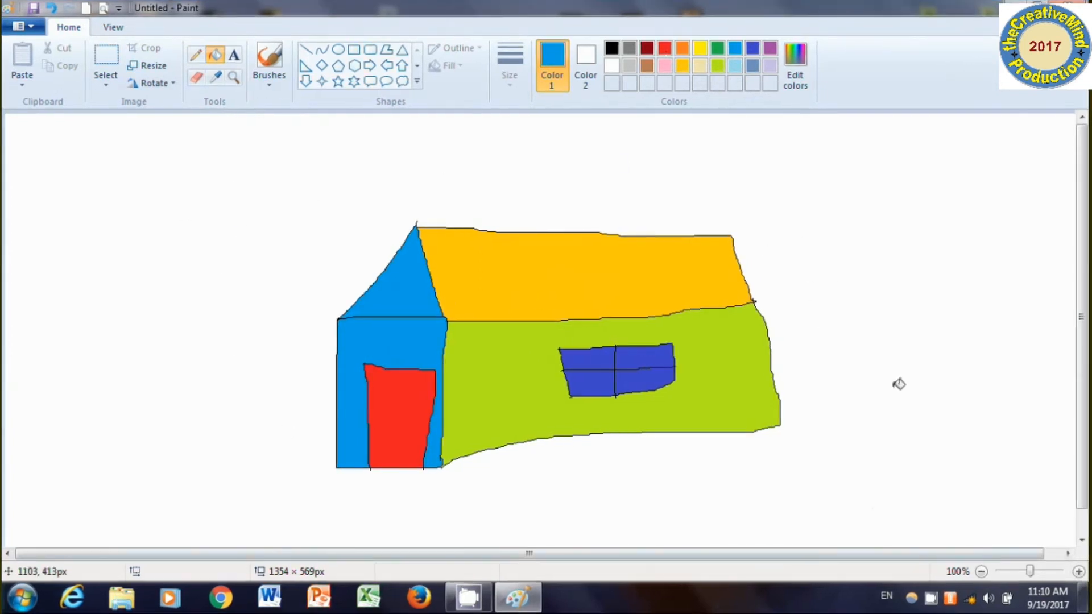
Step: Draw a black rounded outline about 150 × 130 px to the left of the house with the Pencil, and erase part of its upper-left corner
click(196, 56)
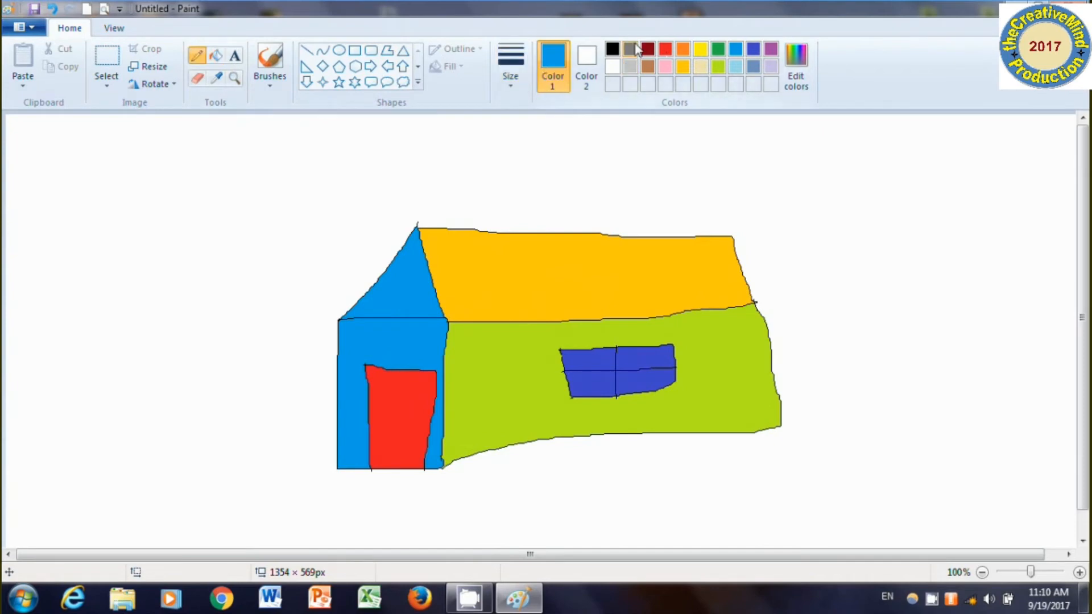
click(612, 49)
mouse_move(118, 240)
mouse_down()
mouse_move(116, 326)
mouse_move(142, 341)
mouse_move(231, 314)
mouse_move(219, 275)
mouse_move(129, 240)
mouse_up()
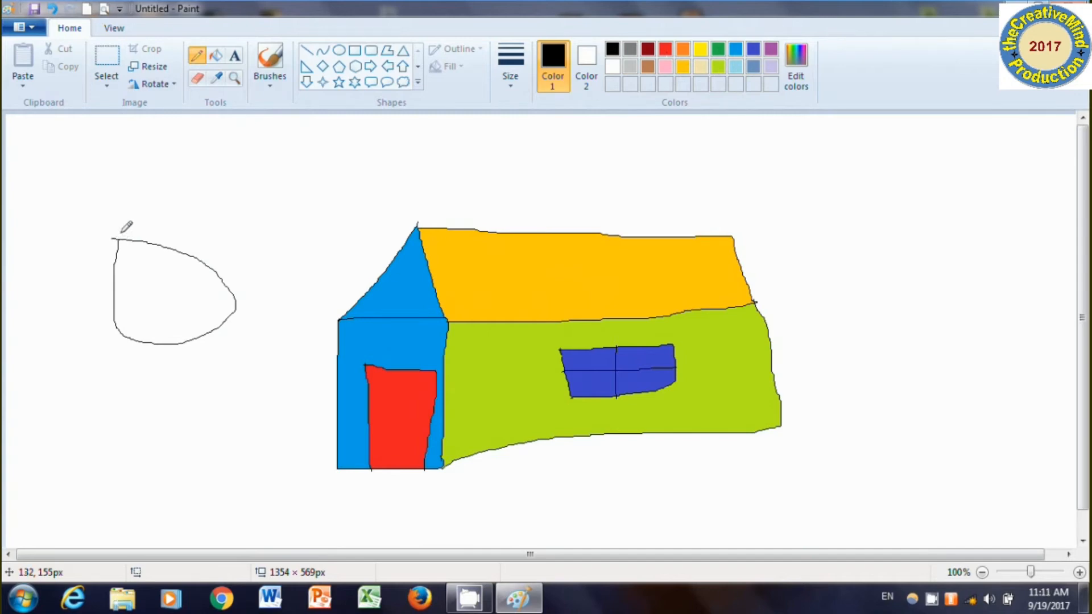
drag(116, 240, 121, 238)
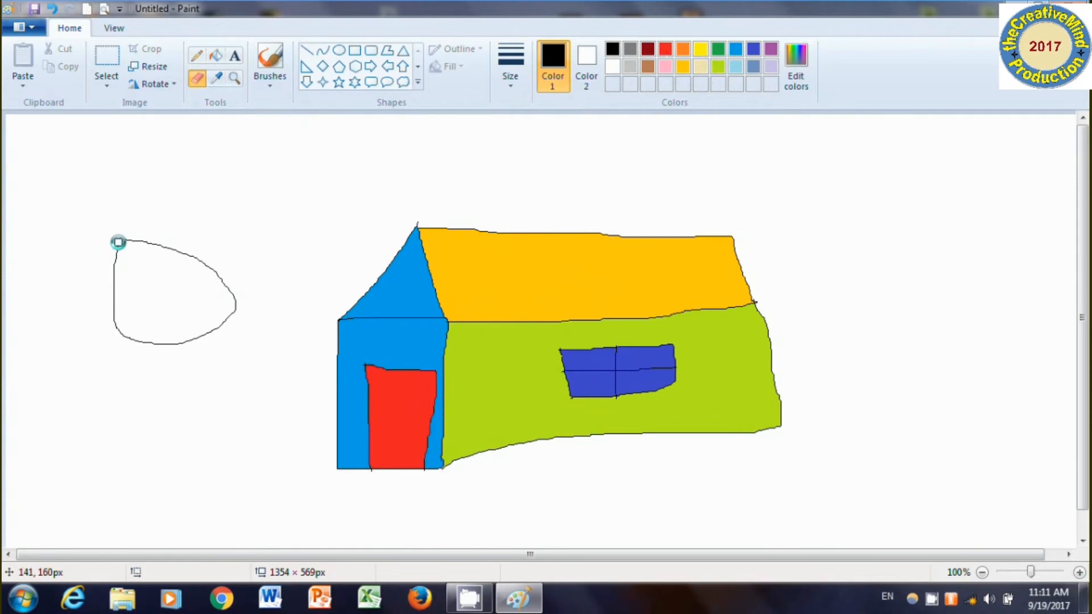
click(197, 57)
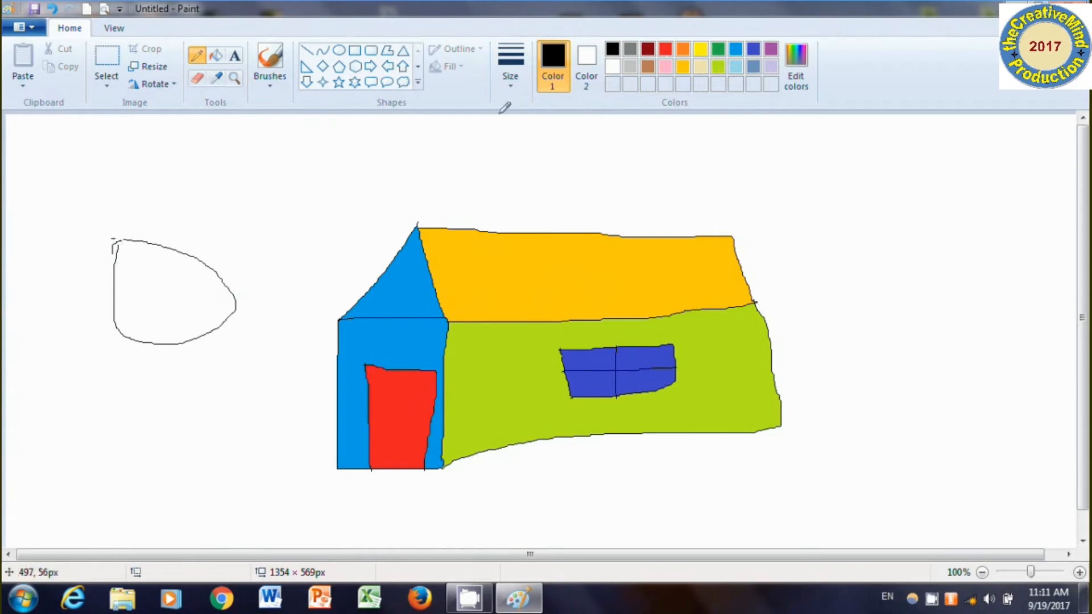
Step: Try to fill the rounded outline with yellow, and undo the fill
click(215, 56)
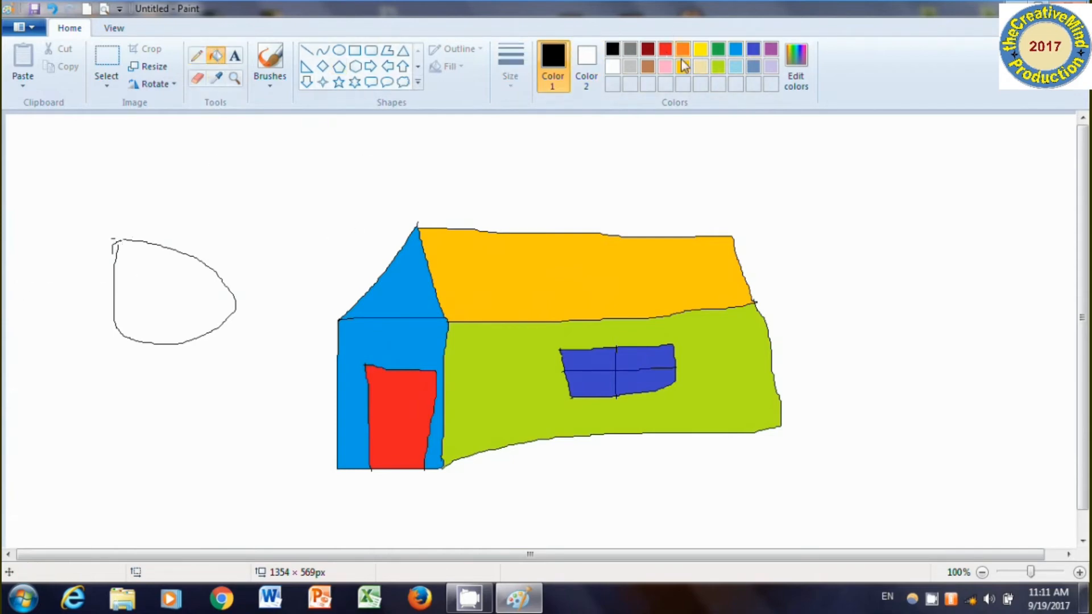
click(702, 51)
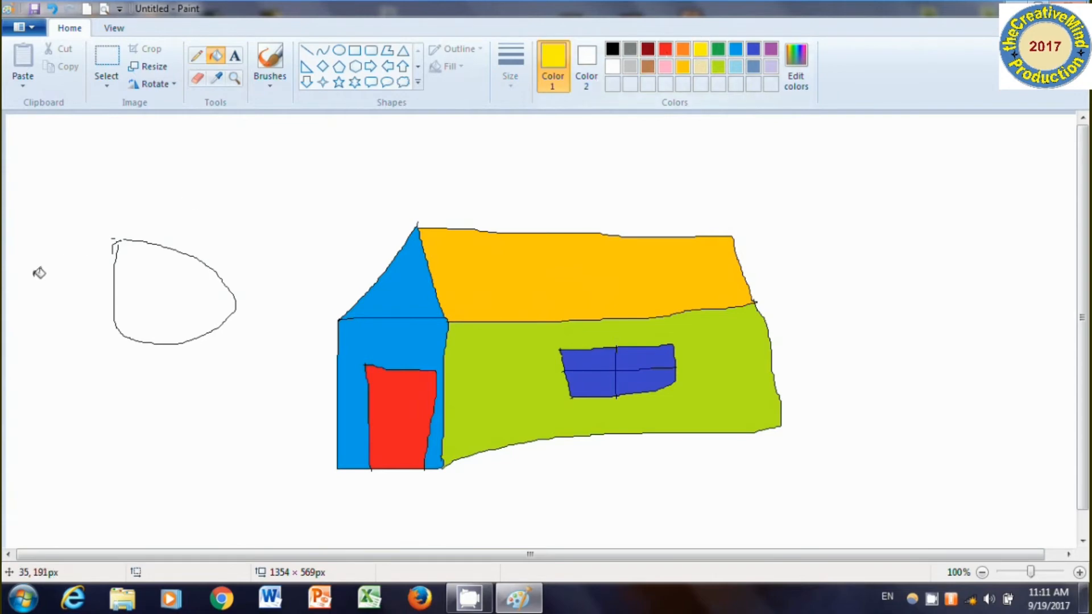
click(176, 286)
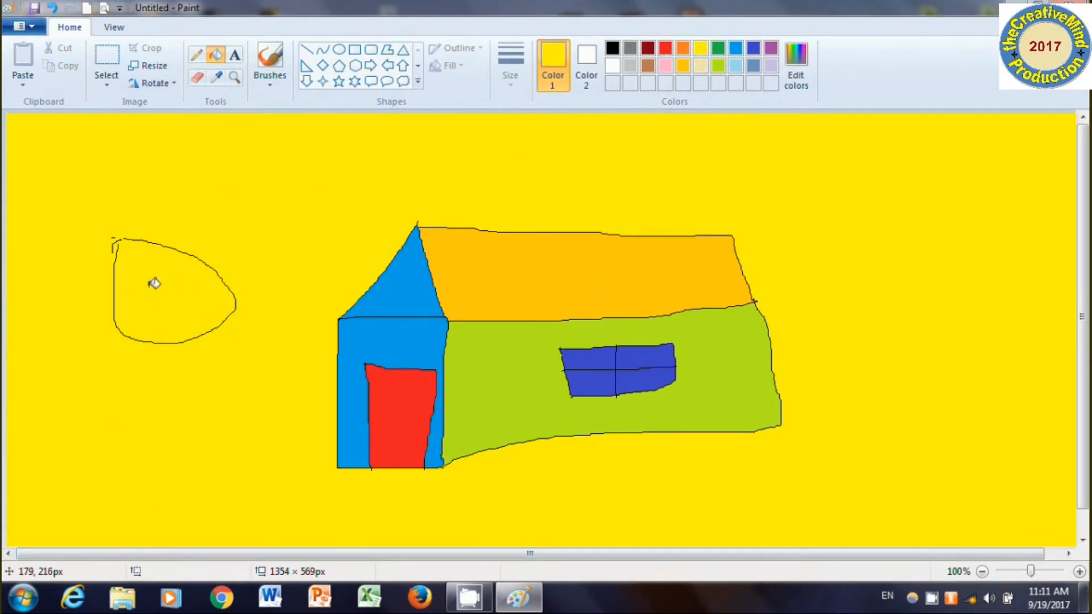
click(1078, 572)
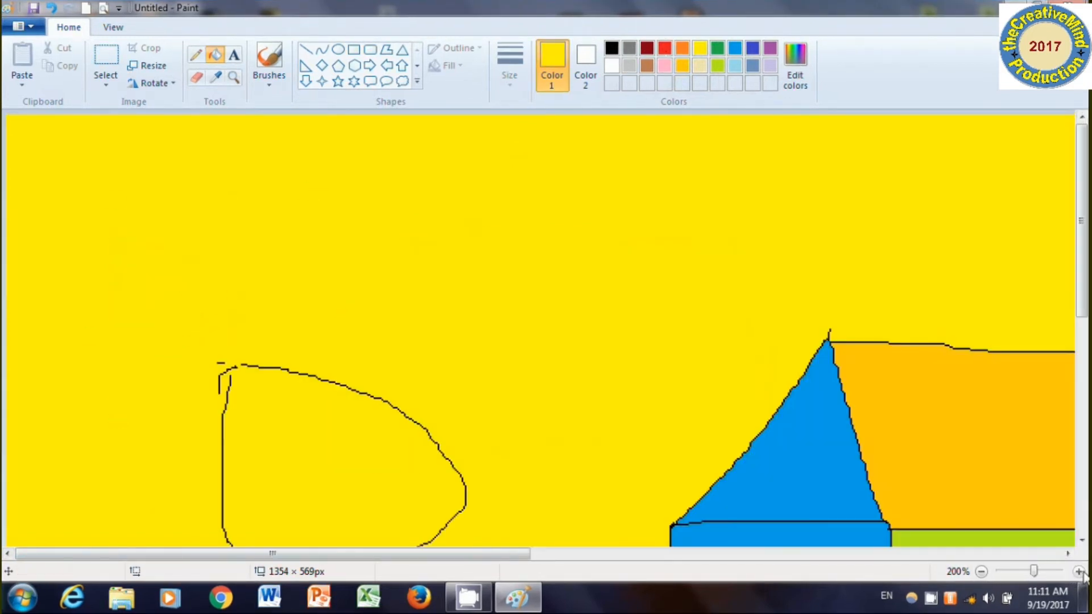
click(1079, 571)
drag(1081, 242, 1085, 327)
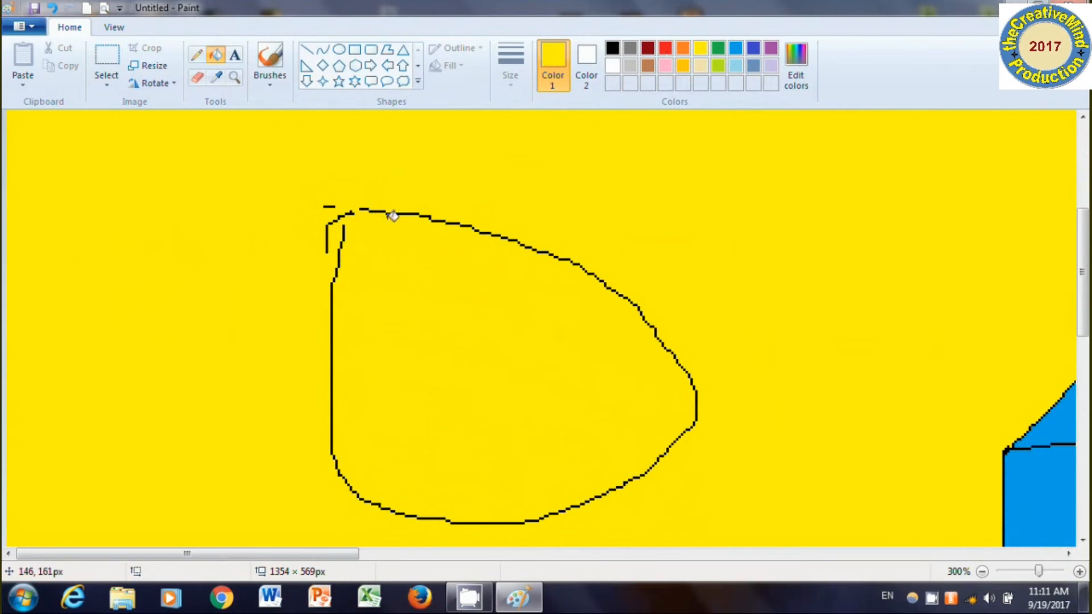
click(52, 11)
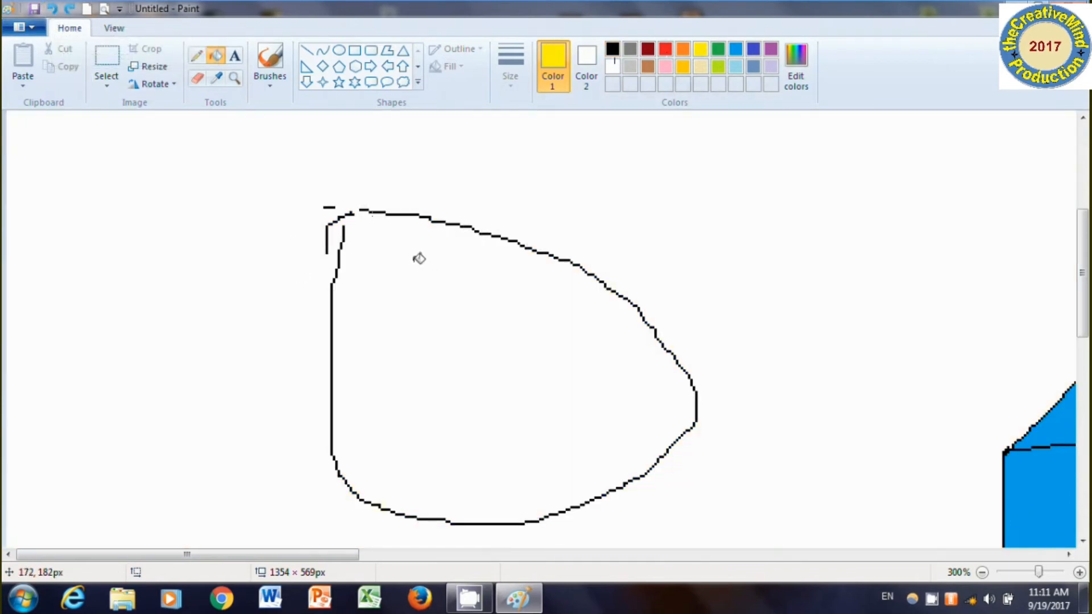
Step: Close the gap in the rounded outline's upper-left corner with a black Pencil line, and fill the outline with yellow
click(197, 57)
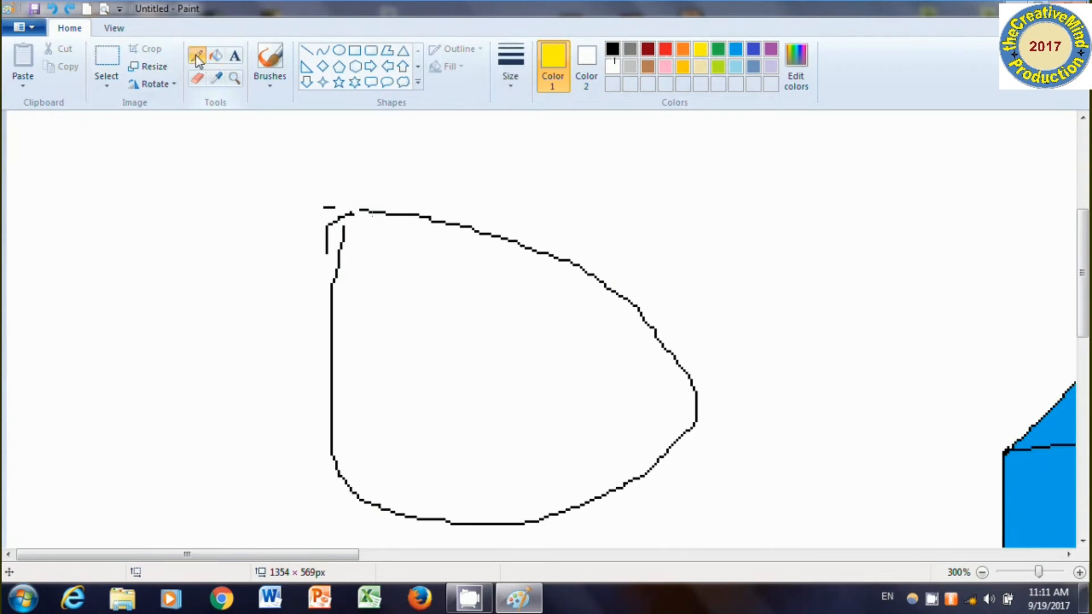
click(612, 50)
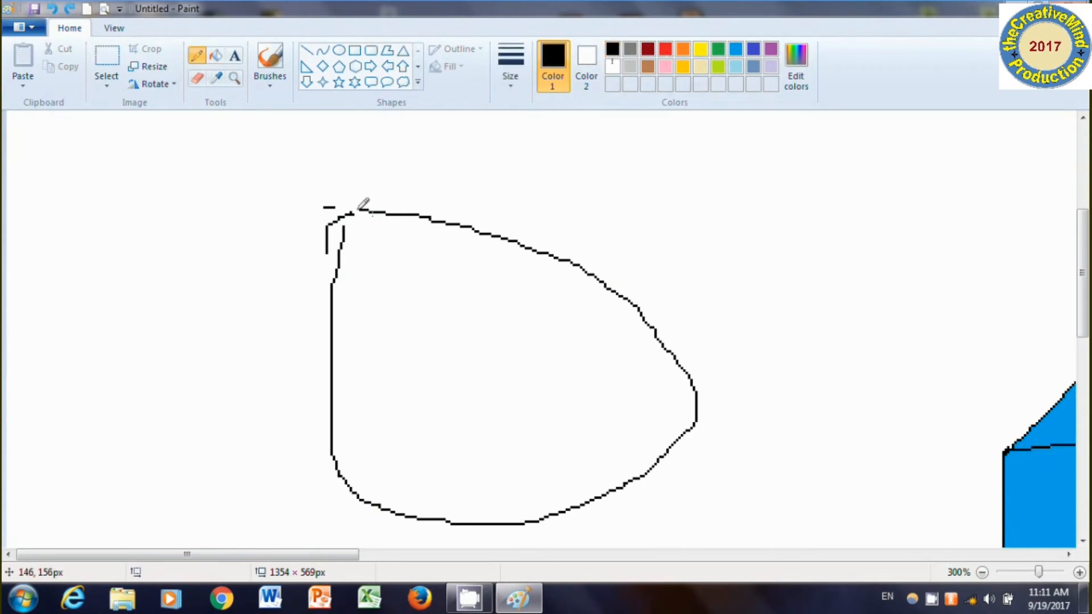
mouse_move(365, 209)
mouse_down()
mouse_move(350, 217)
mouse_move(344, 243)
mouse_up()
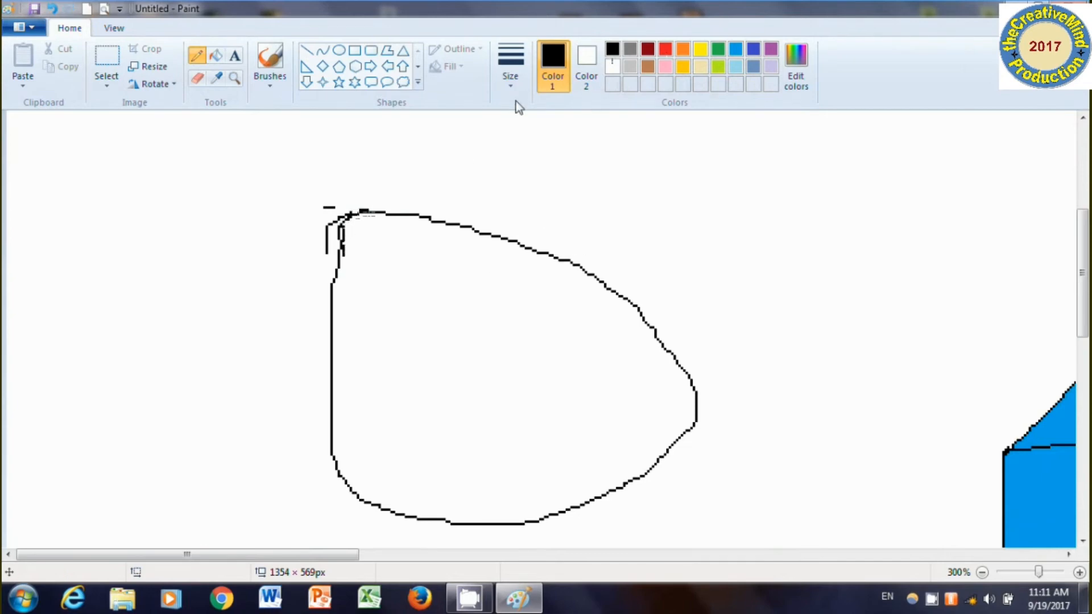
click(215, 56)
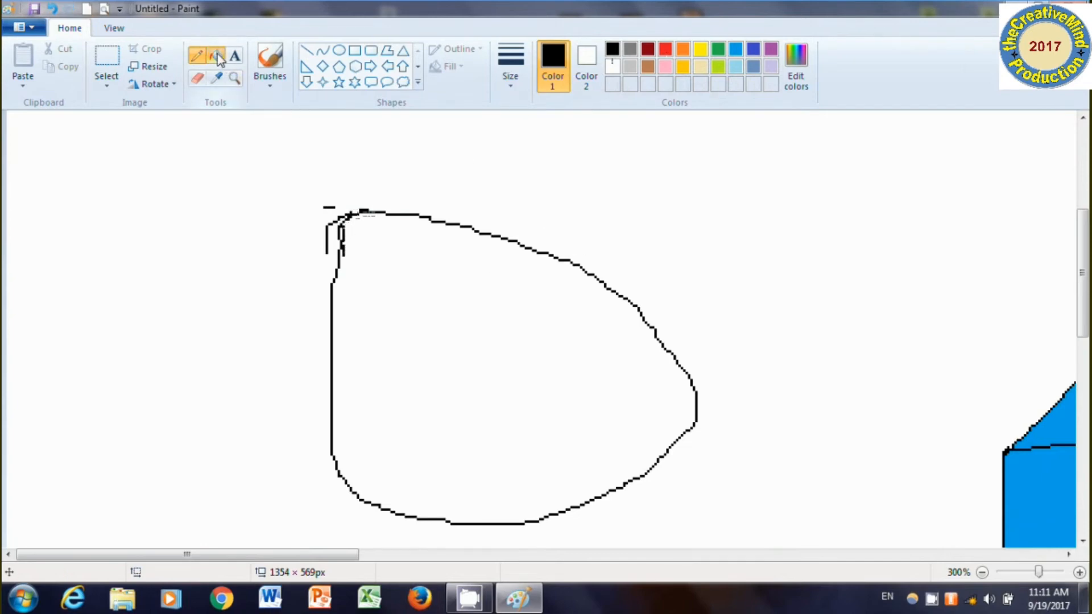
click(700, 50)
click(481, 296)
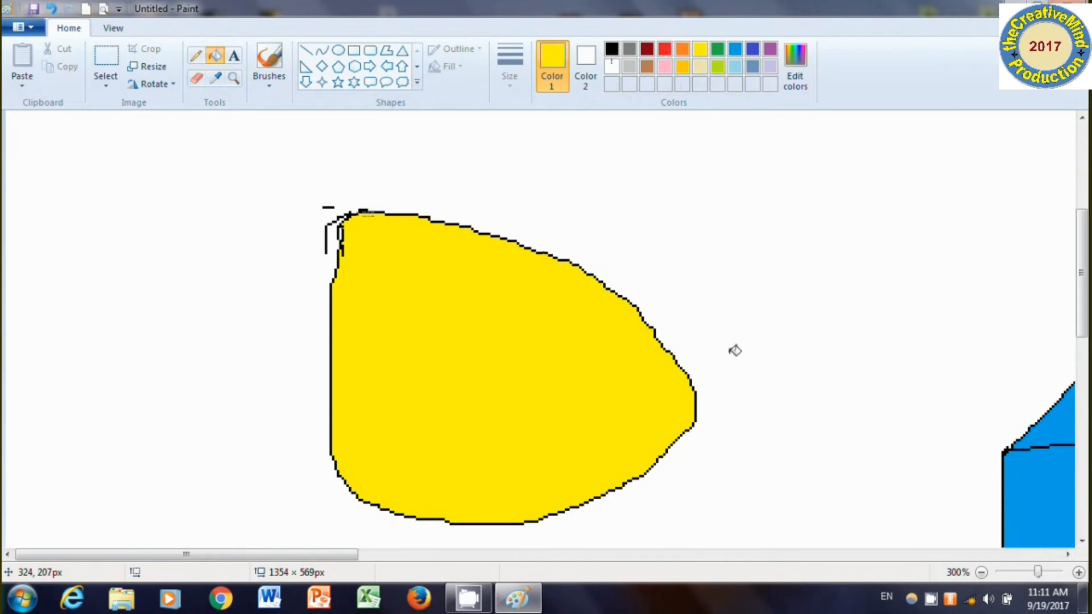
Step: Erase the stray black marks outside the yellow shape's upper-left corner at 100% zoom
click(981, 572)
click(981, 572)
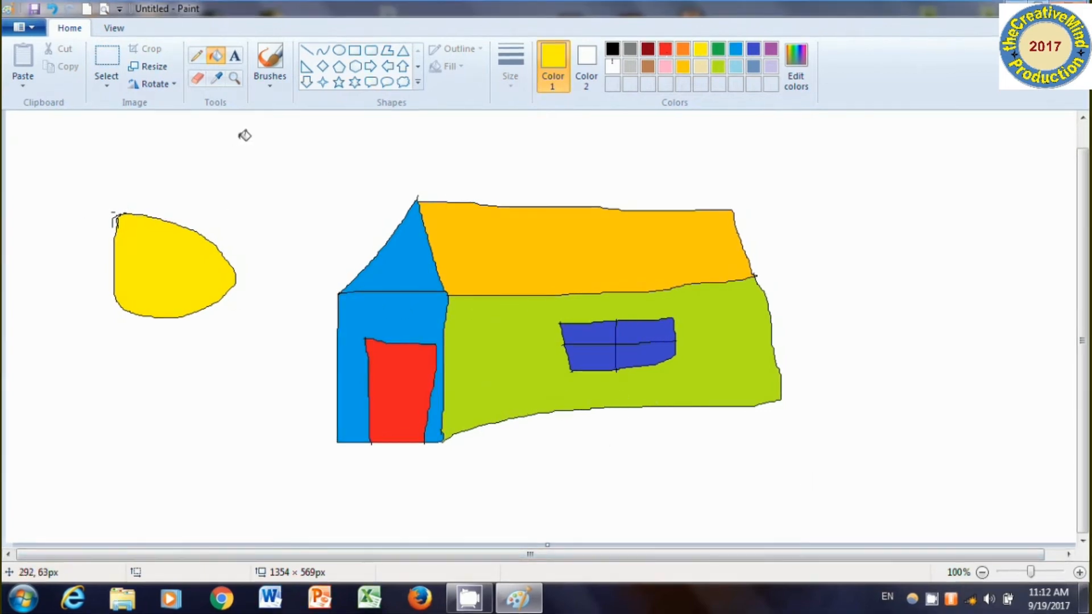
click(197, 79)
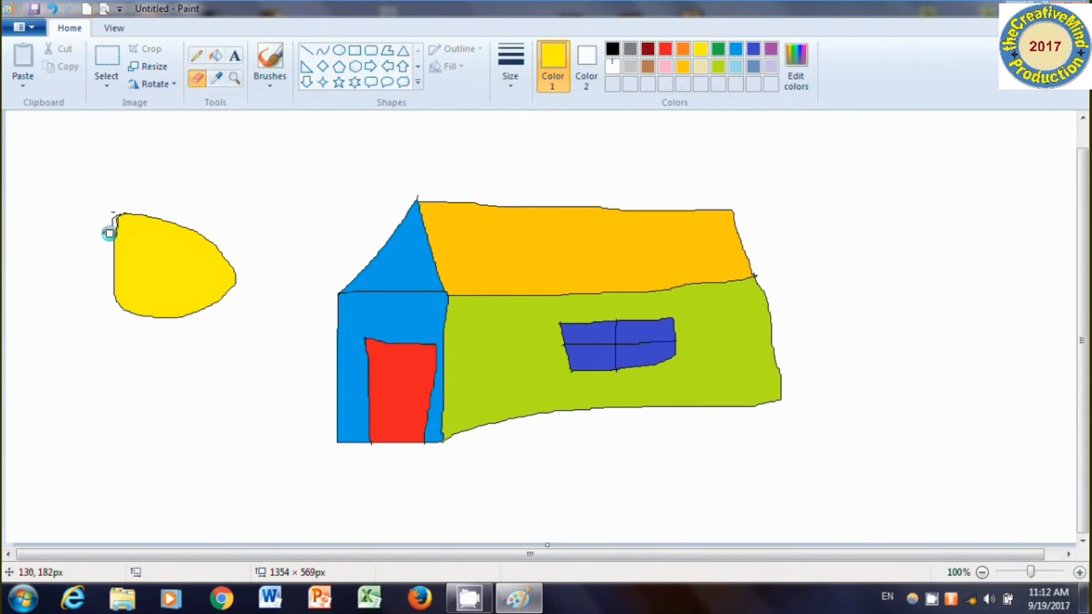
drag(110, 234, 114, 198)
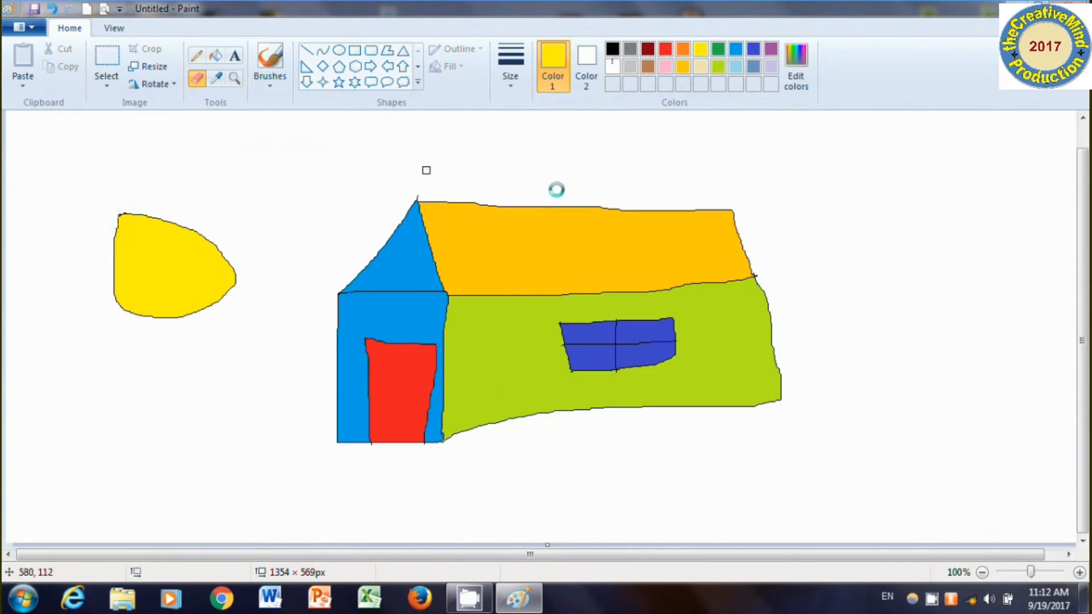
Step: Erase a small scribble in the middle of the yellow shape with the thinnest Eraser size, and set the size to the thickest
click(513, 70)
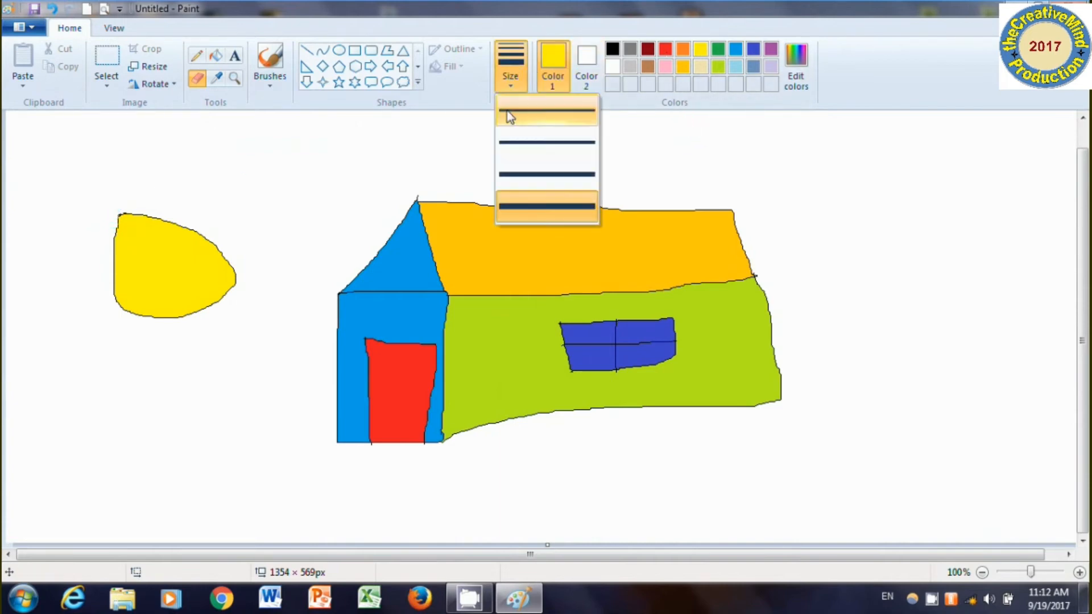
click(519, 144)
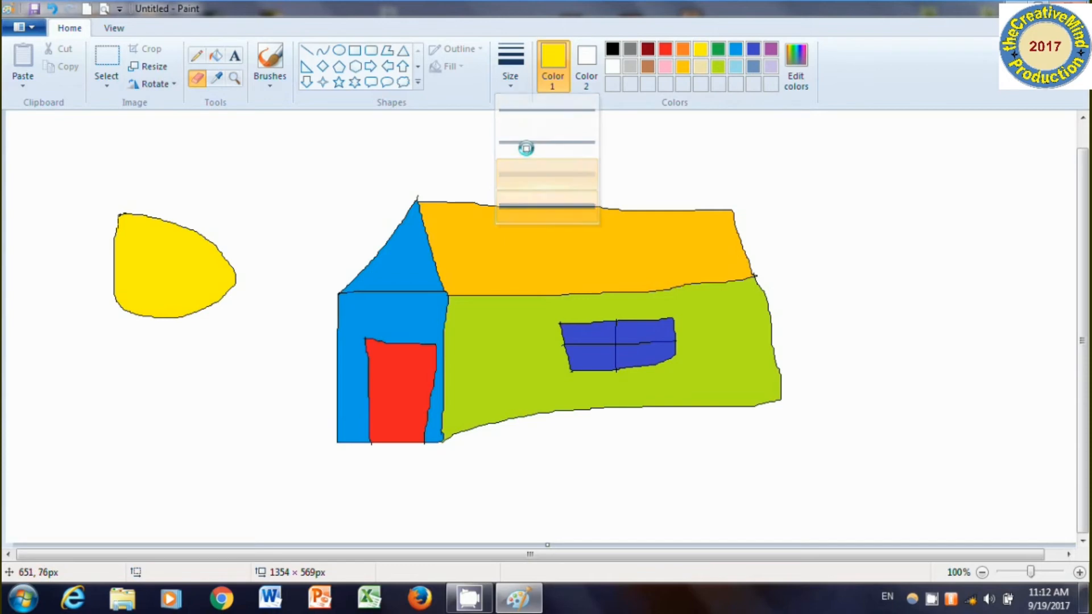
click(517, 79)
click(524, 120)
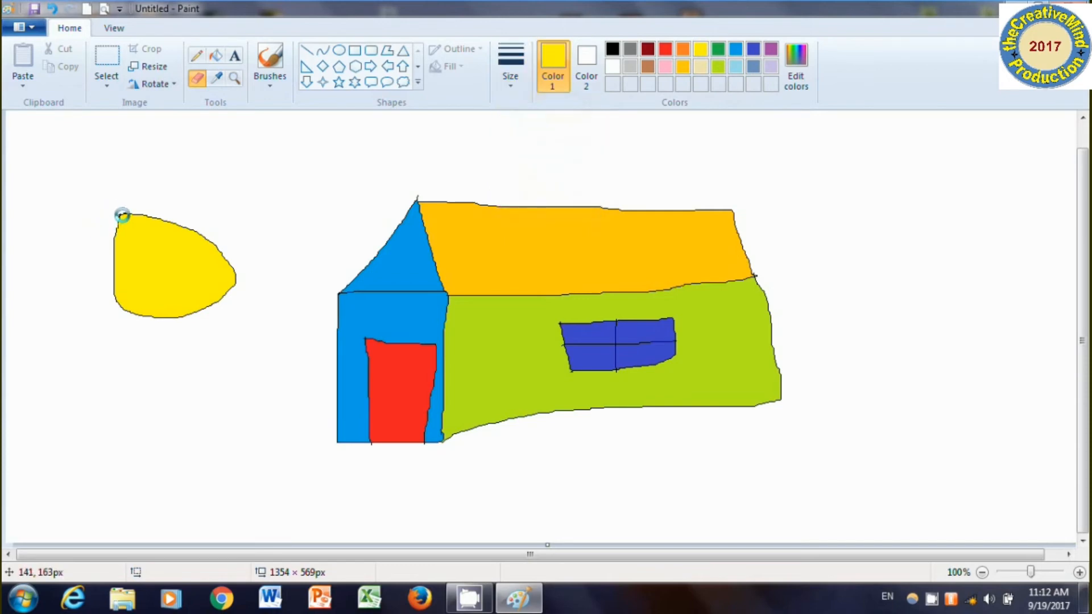
mouse_move(154, 268)
mouse_down()
mouse_move(177, 267)
mouse_move(159, 280)
mouse_move(171, 259)
mouse_up()
click(517, 80)
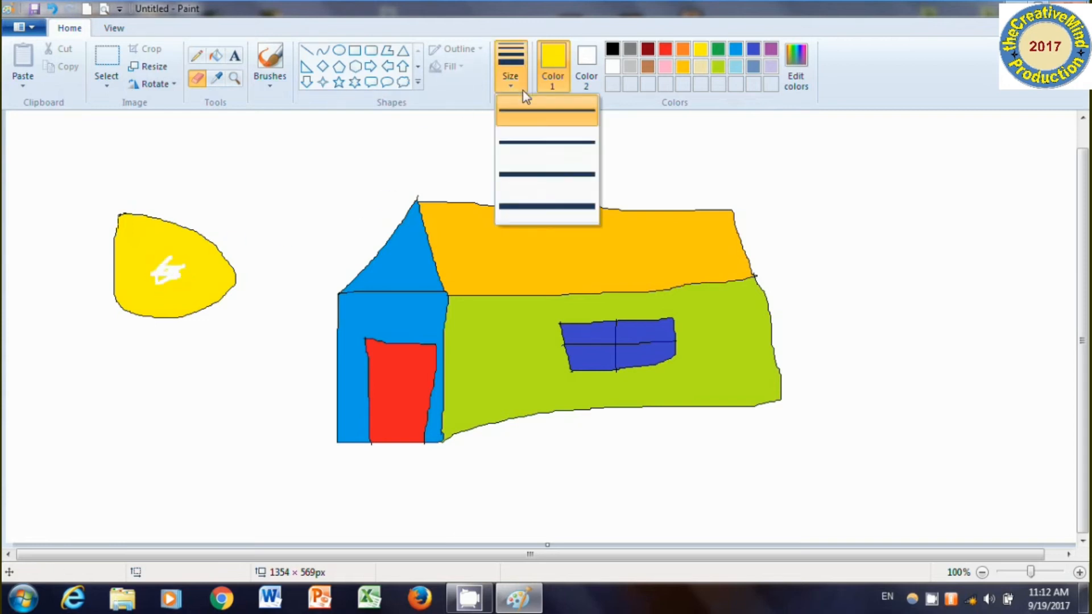
click(535, 207)
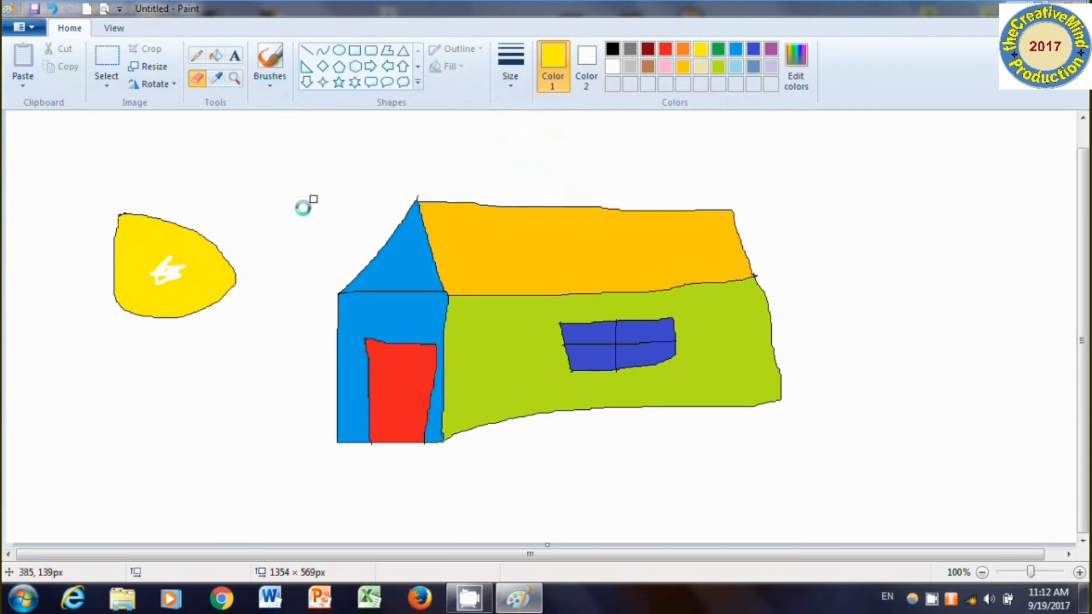
Step: Add a text box about 287 × 55 px across the green wall and window, and enter a person's first name in yellow
click(234, 57)
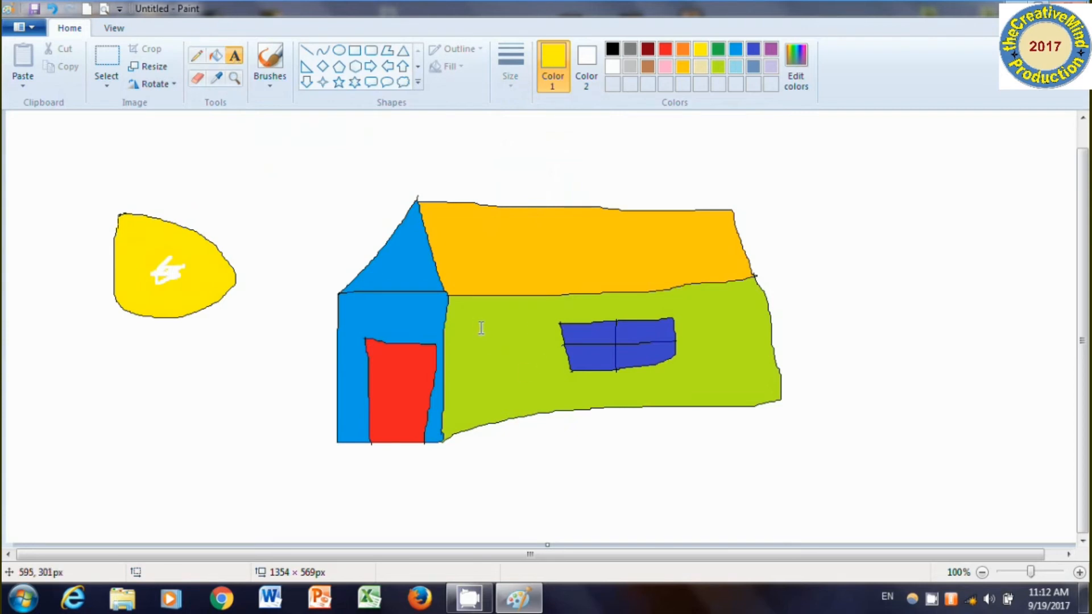
drag(460, 318, 557, 355)
drag(622, 354, 691, 362)
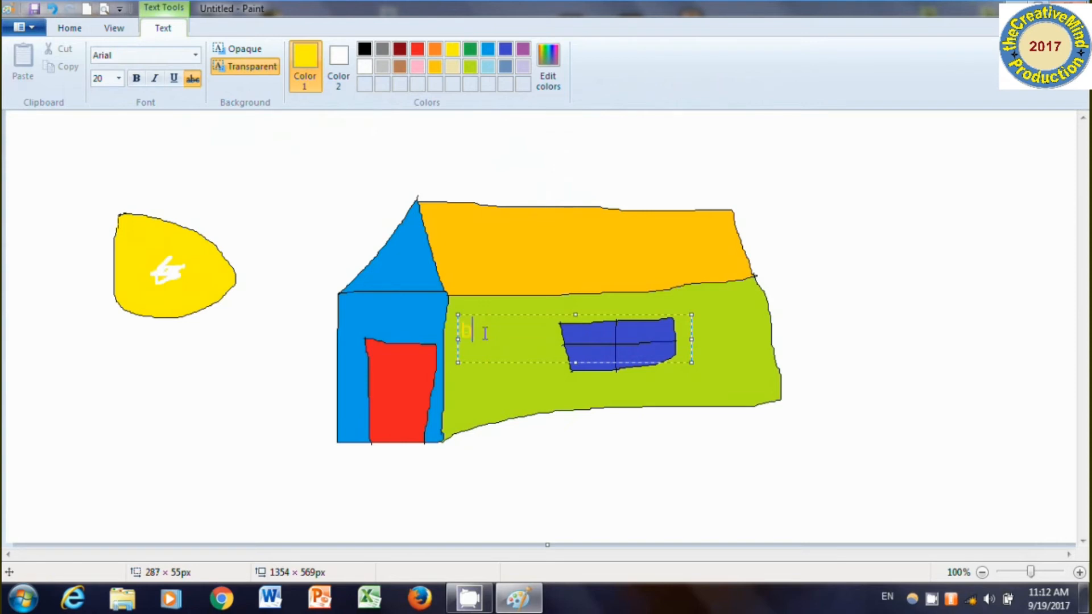
text(wan)
Step: Format the name in the text box as bold and italic with strikethrough and no underline
click(193, 79)
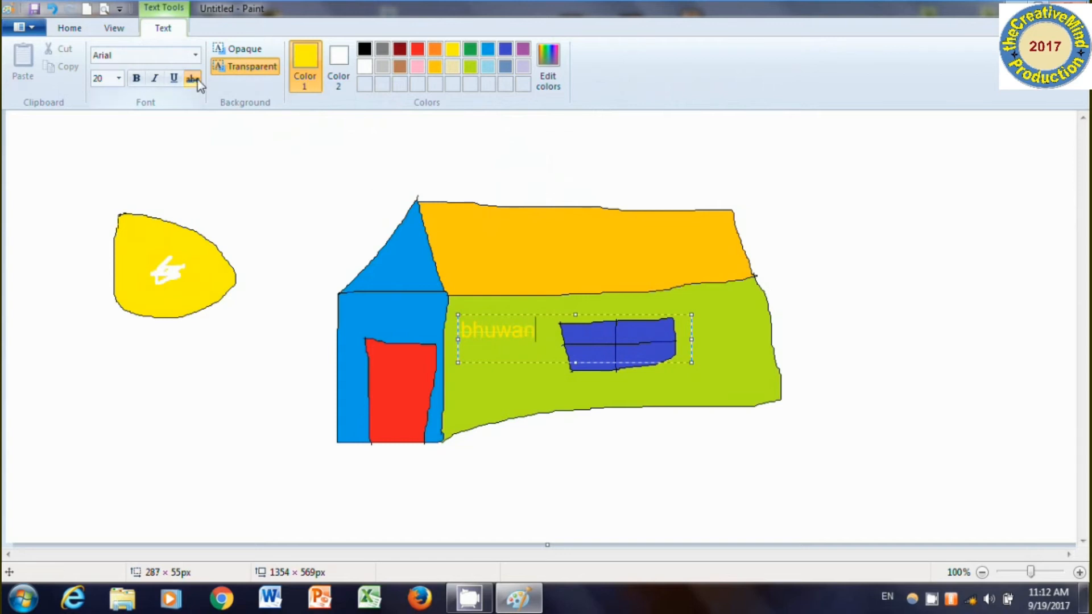
drag(551, 334, 463, 347)
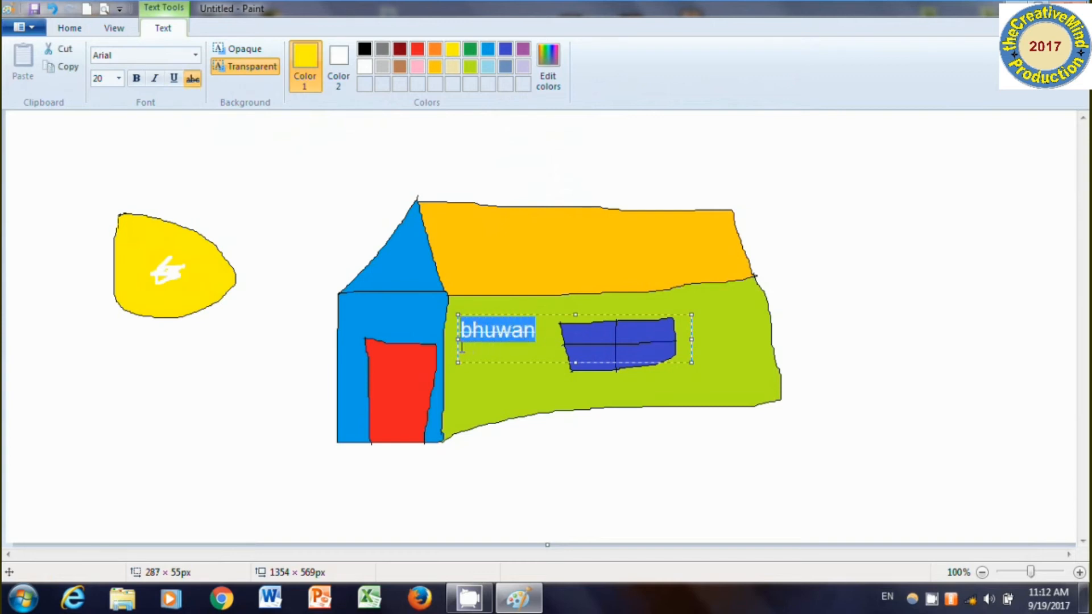
click(193, 79)
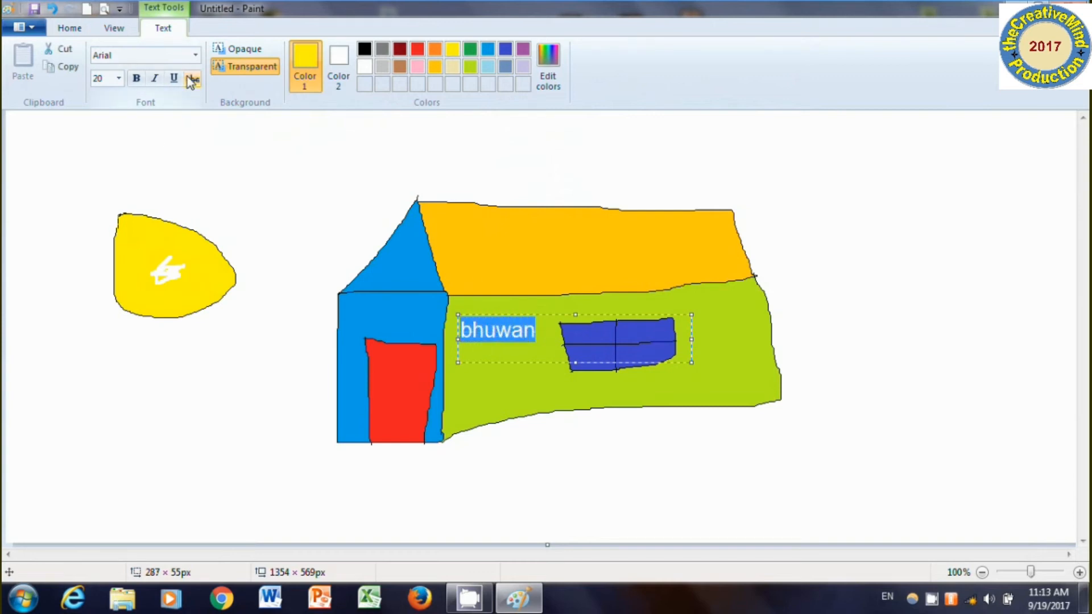
click(136, 79)
click(151, 81)
click(177, 81)
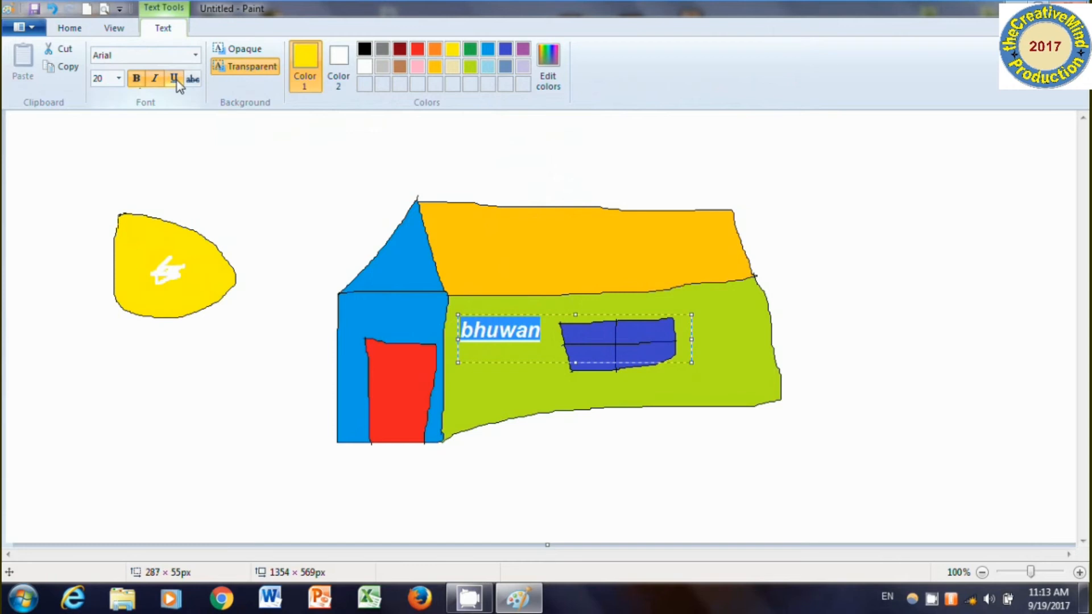
click(177, 82)
click(190, 83)
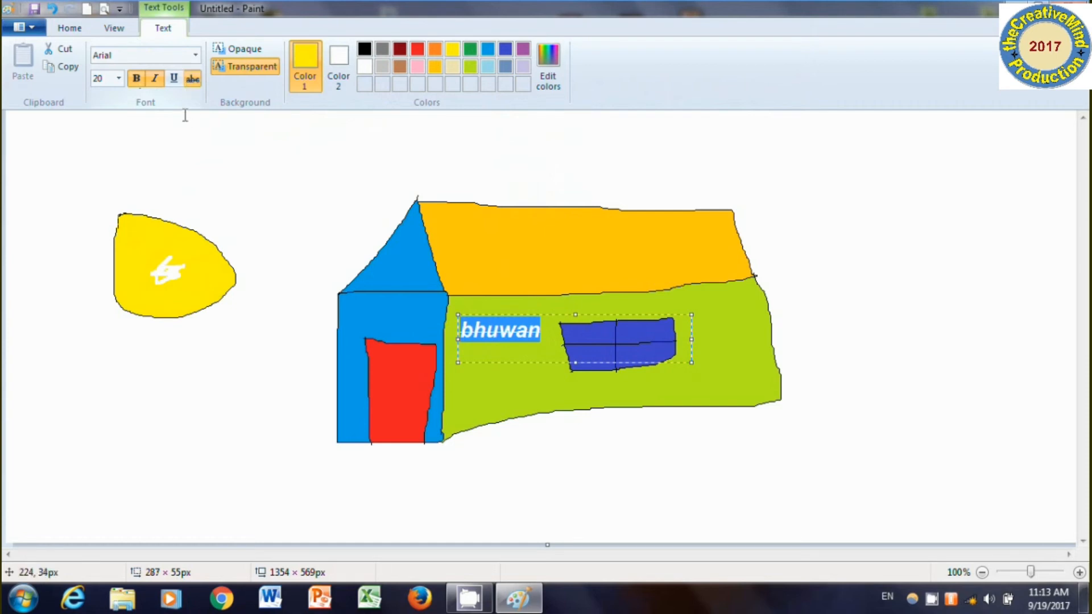
Step: Set the name's font size to 28 and its color to dark red
click(118, 78)
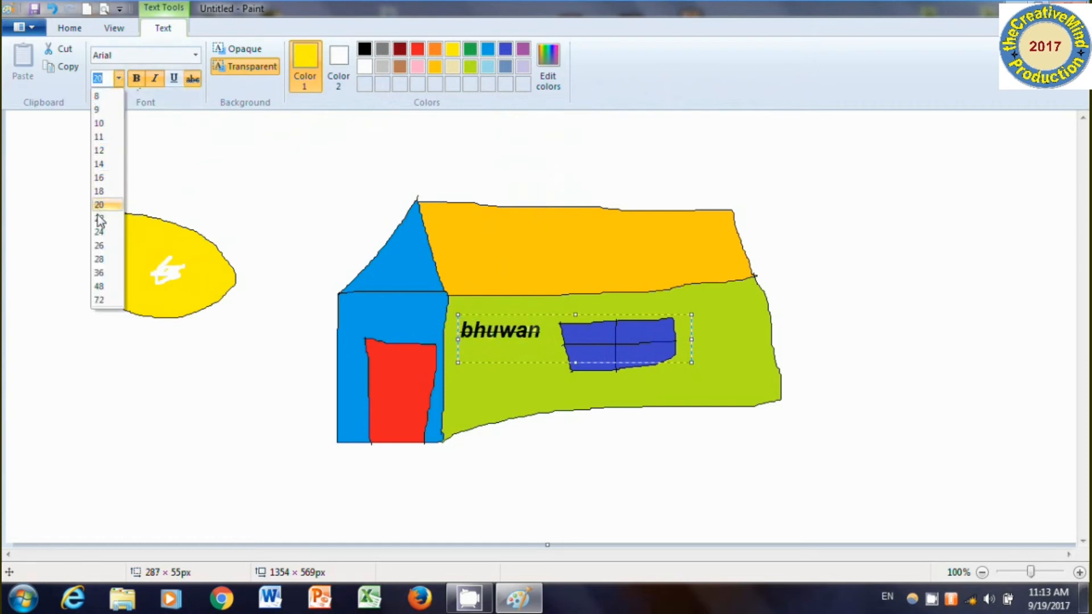
click(98, 260)
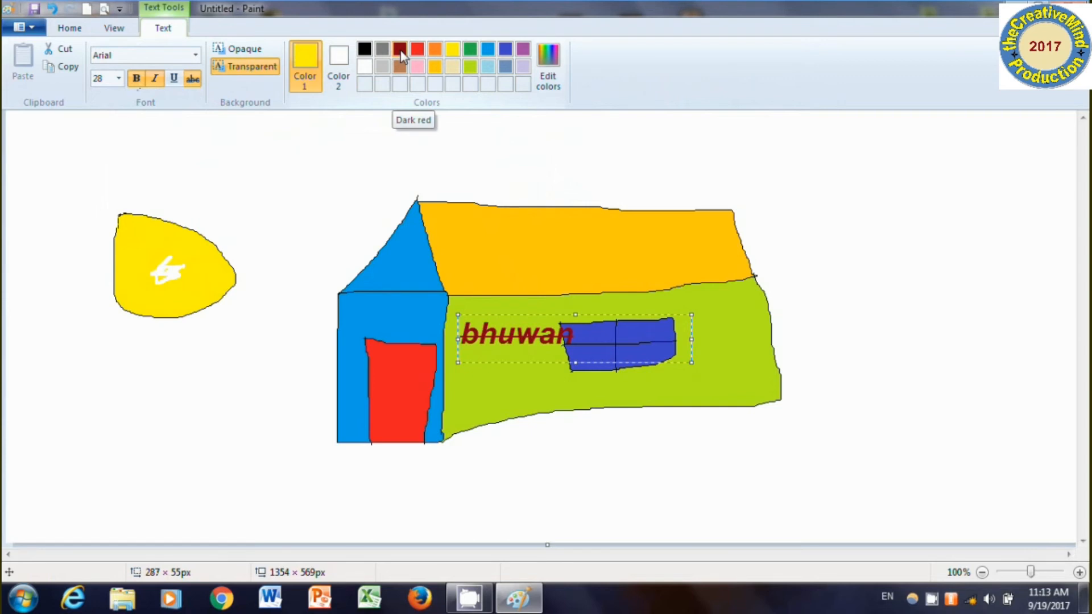
click(400, 54)
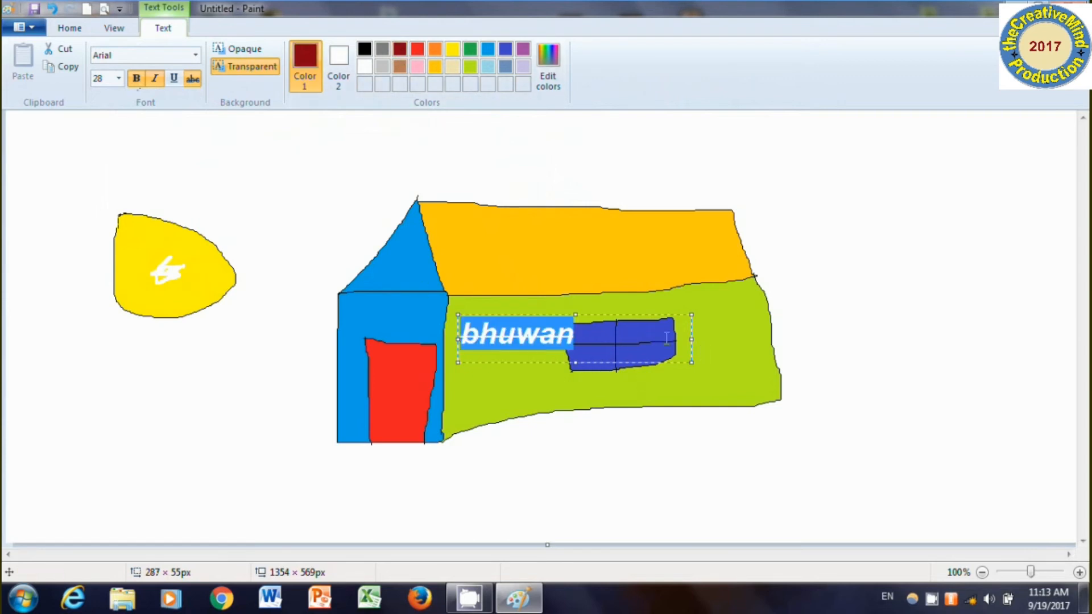
Step: Try an opaque background for the text box, and switch it back to transparent
click(251, 48)
click(243, 69)
click(241, 53)
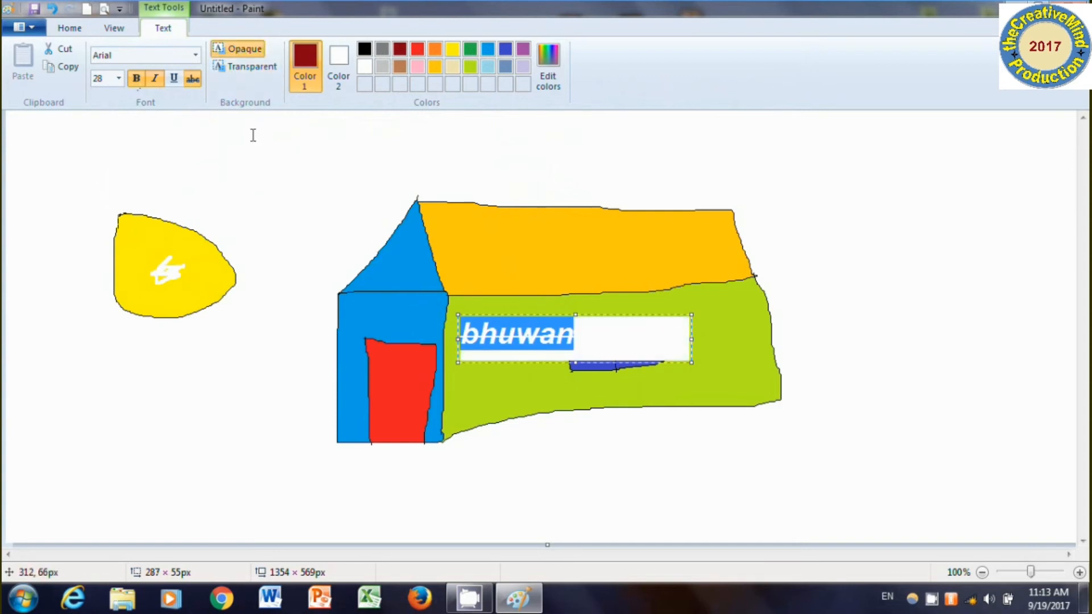
click(241, 70)
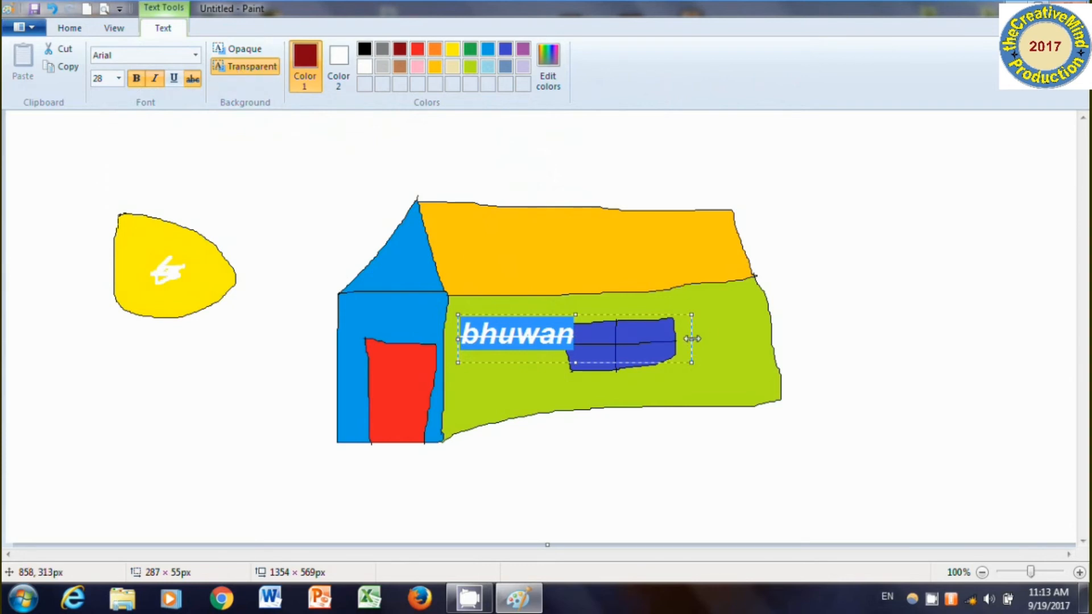
Step: Narrow the text box to about 157 px, move it onto the orange roof, and finish the text there
drag(691, 338, 579, 346)
drag(493, 313, 491, 238)
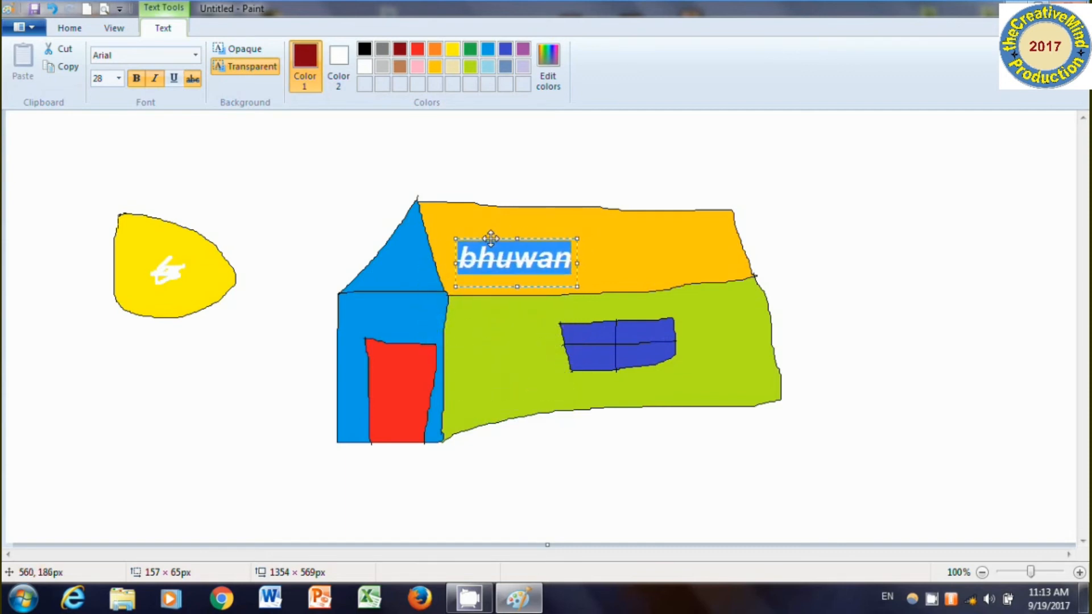
click(892, 234)
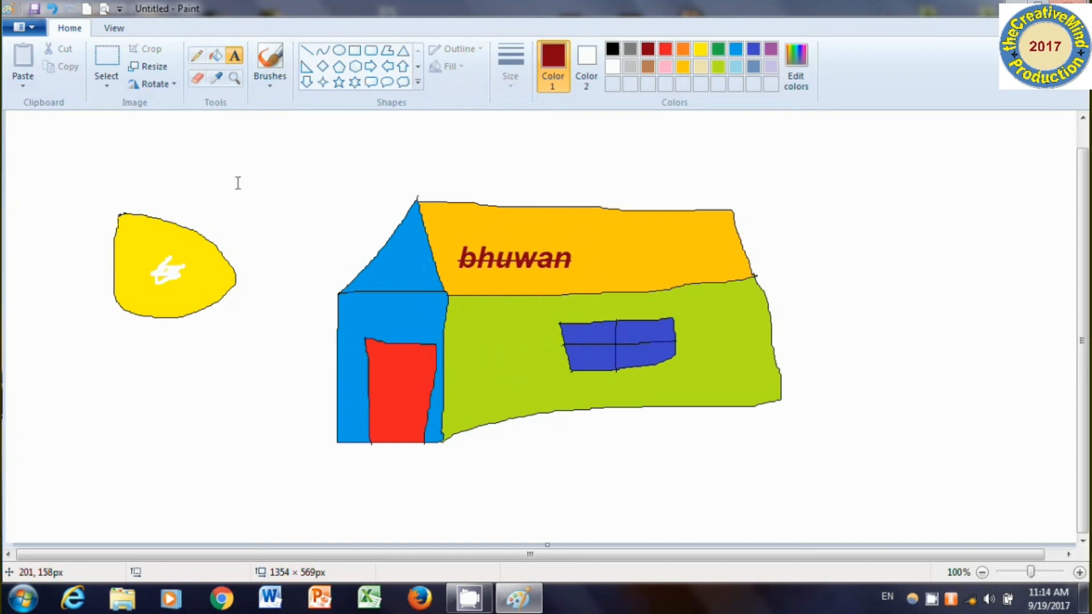
Step: Pick the window's indigo with the Color picker, and fill the door, the gable and the rounded shape with it
click(215, 79)
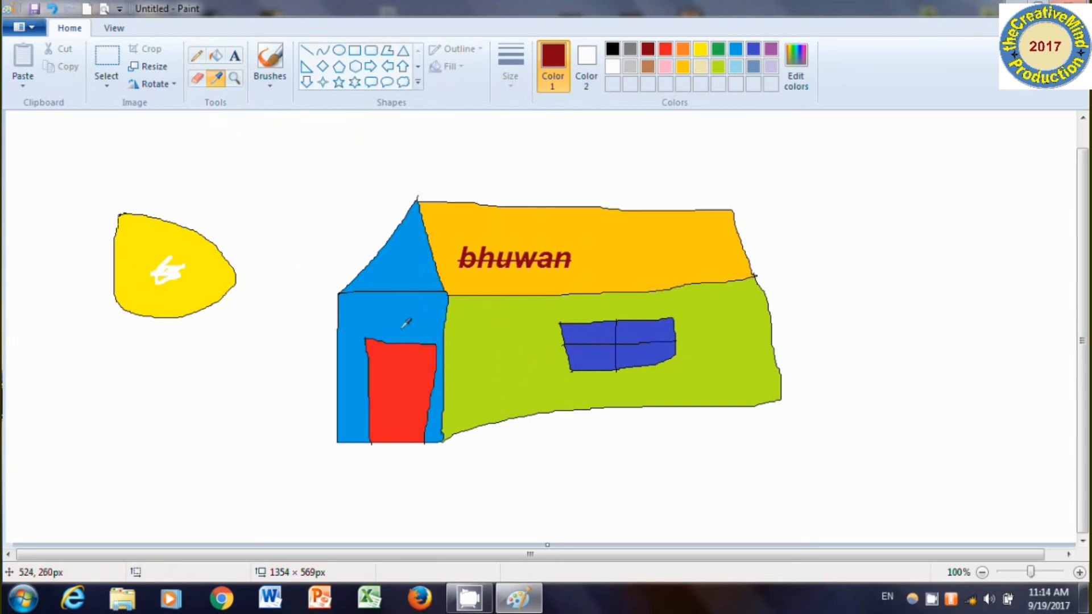
click(599, 336)
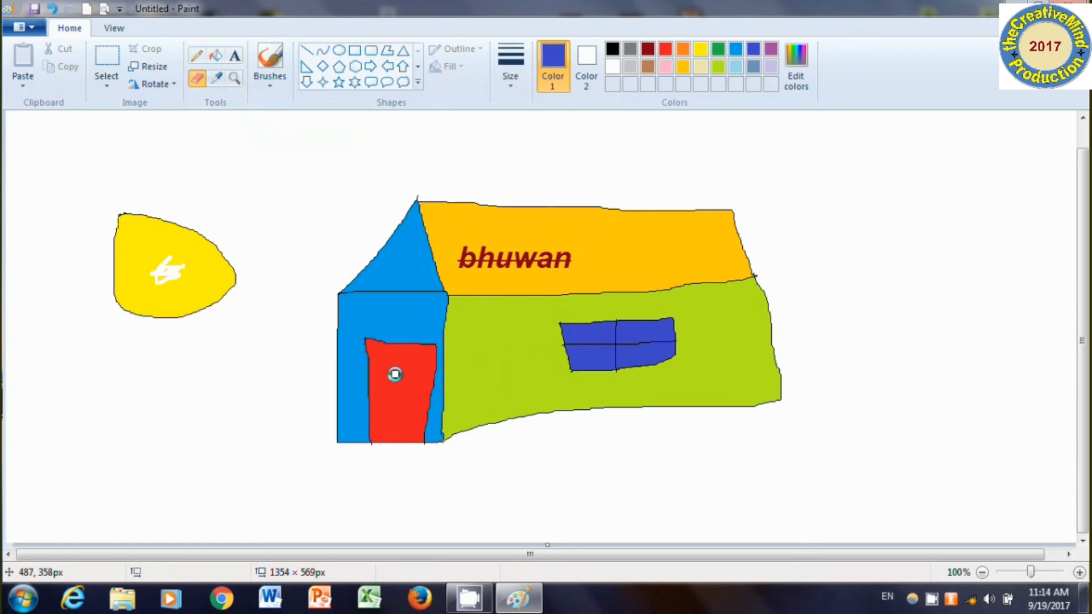
click(216, 56)
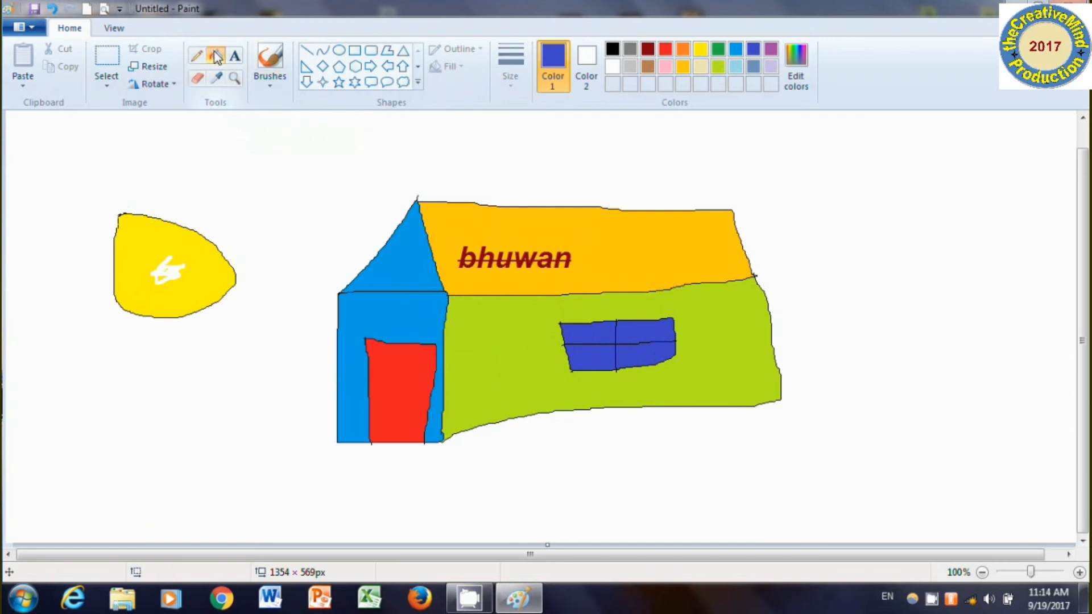
click(218, 80)
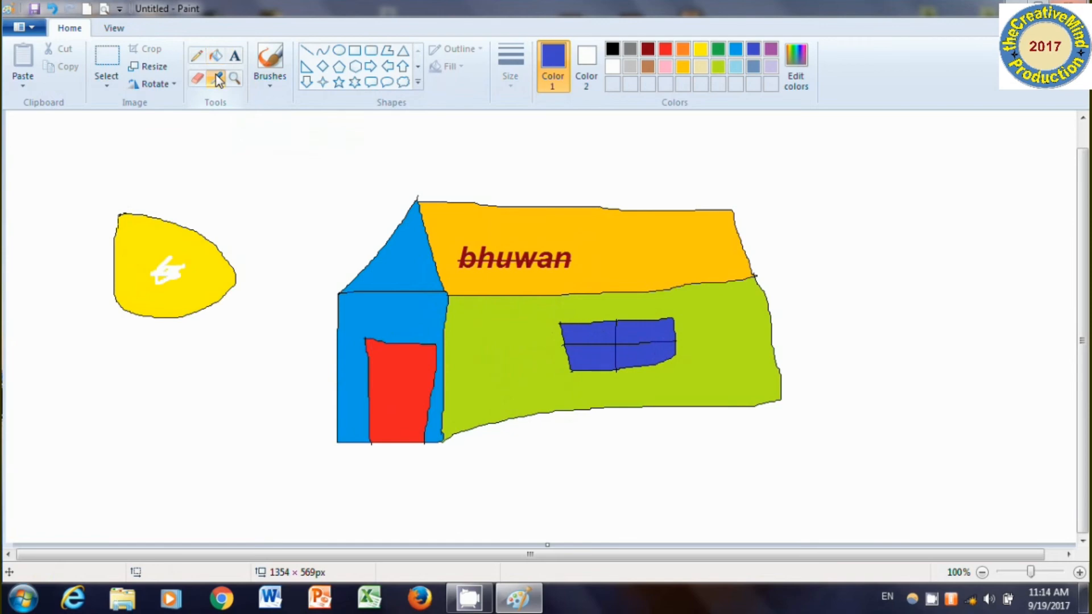
click(590, 332)
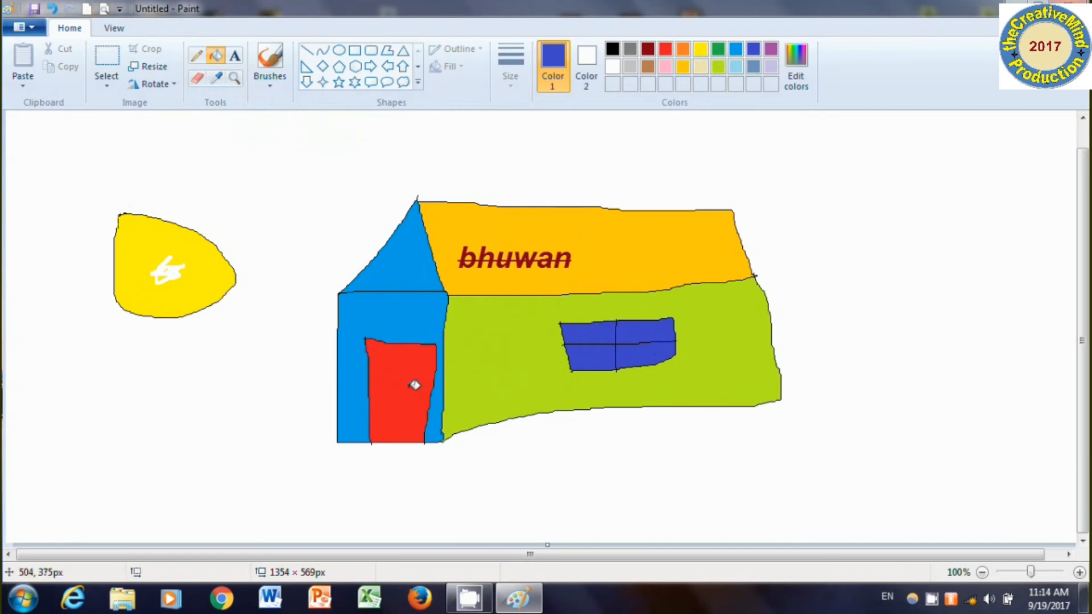
click(414, 385)
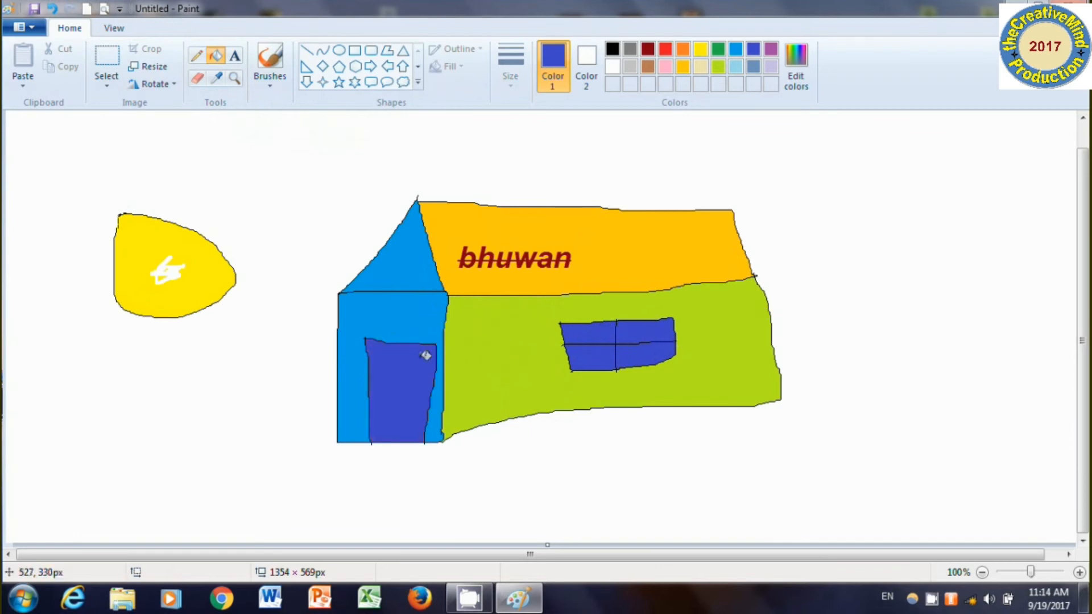
click(416, 253)
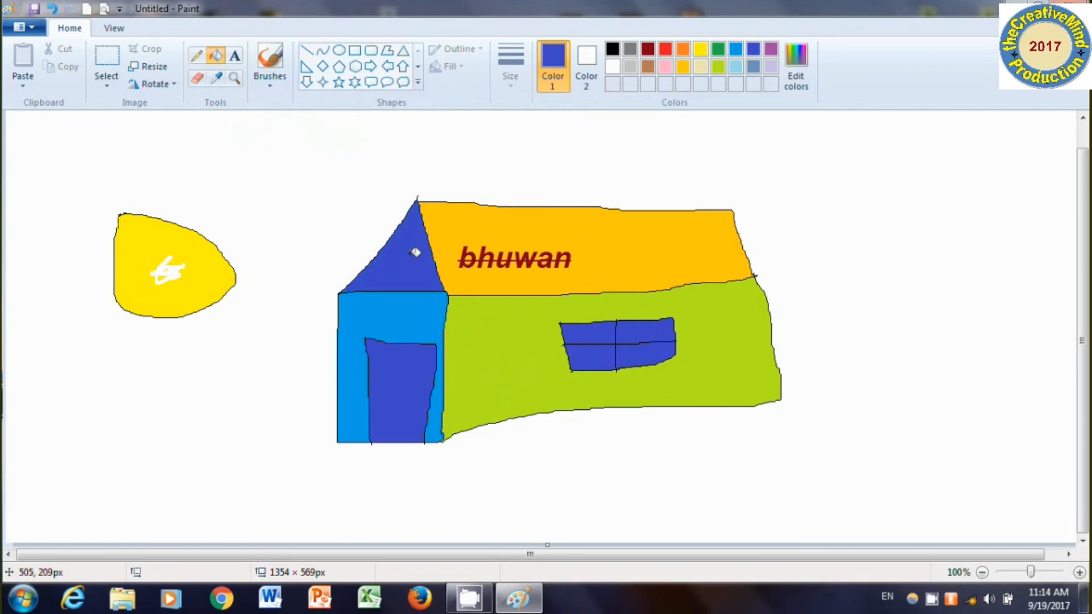
click(223, 261)
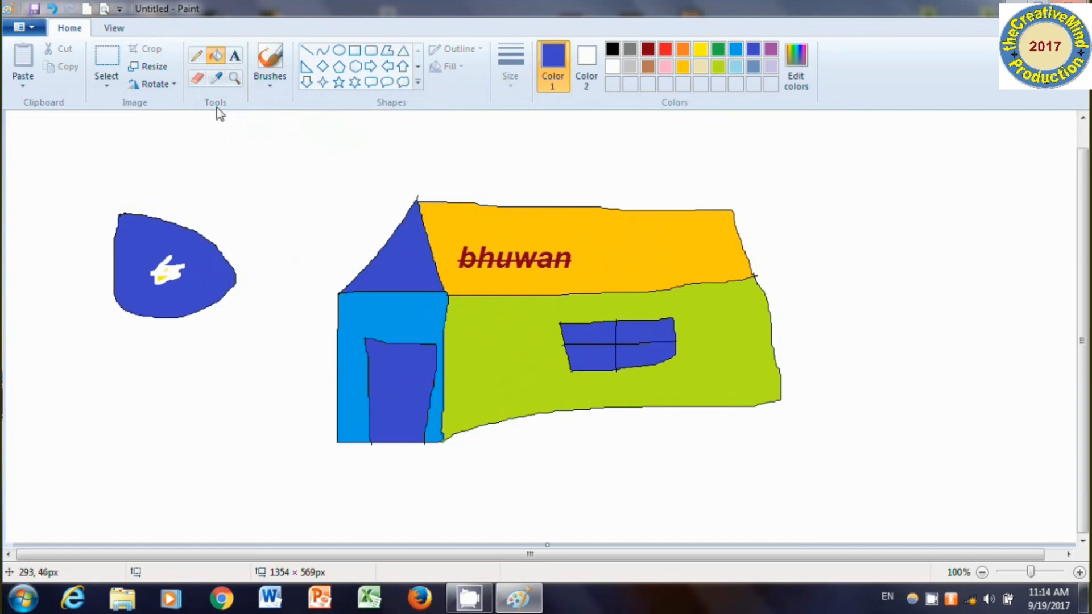
Step: Pick the roof's gold with the Color picker, and fill the scribble and the rounded shape beside the house with it
click(218, 78)
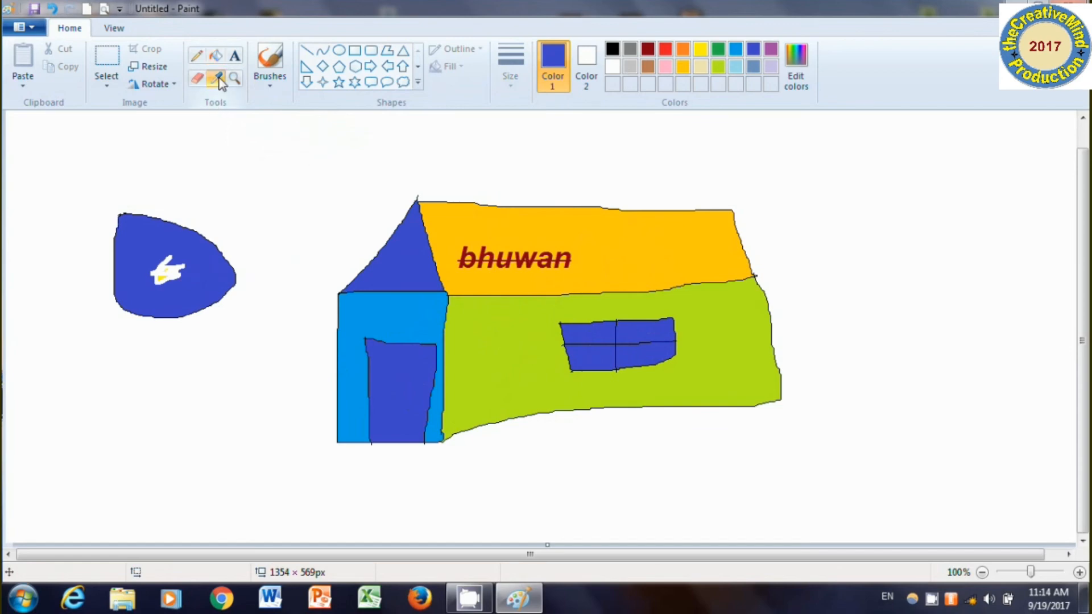
click(641, 241)
click(166, 262)
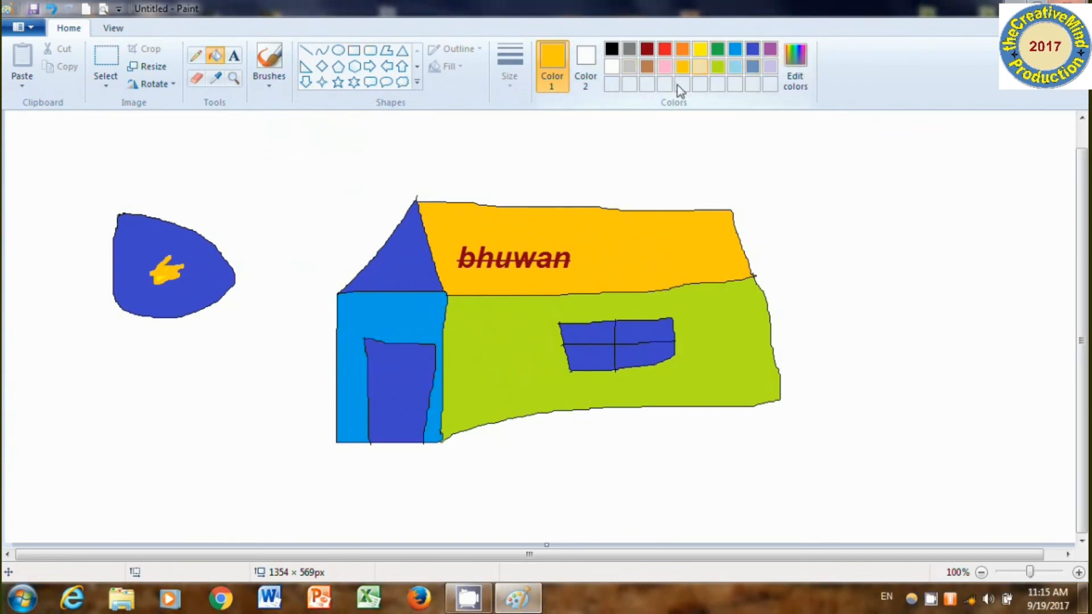
click(215, 78)
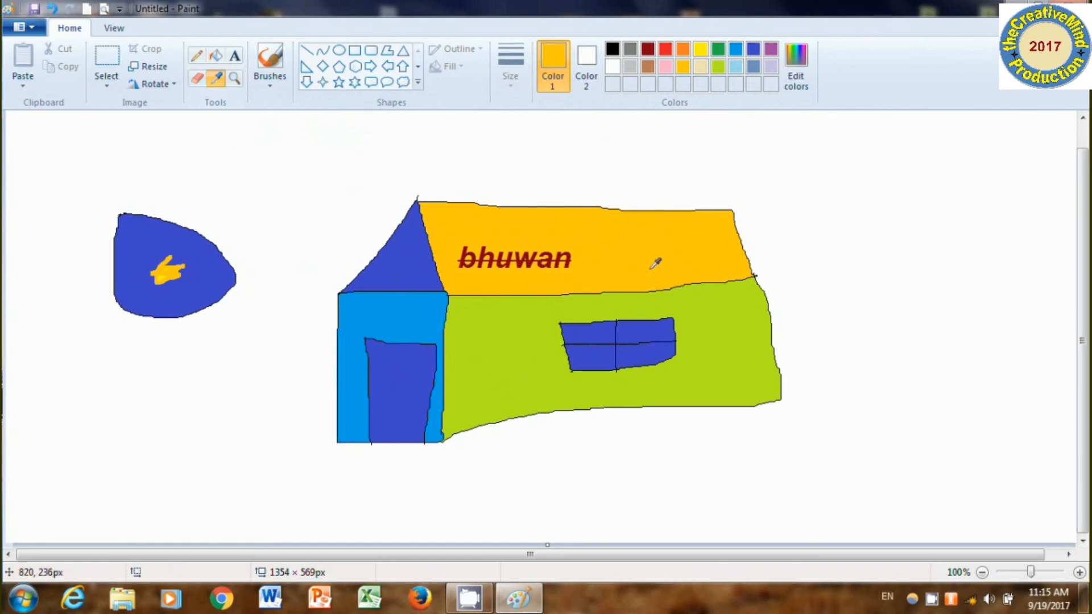
click(640, 253)
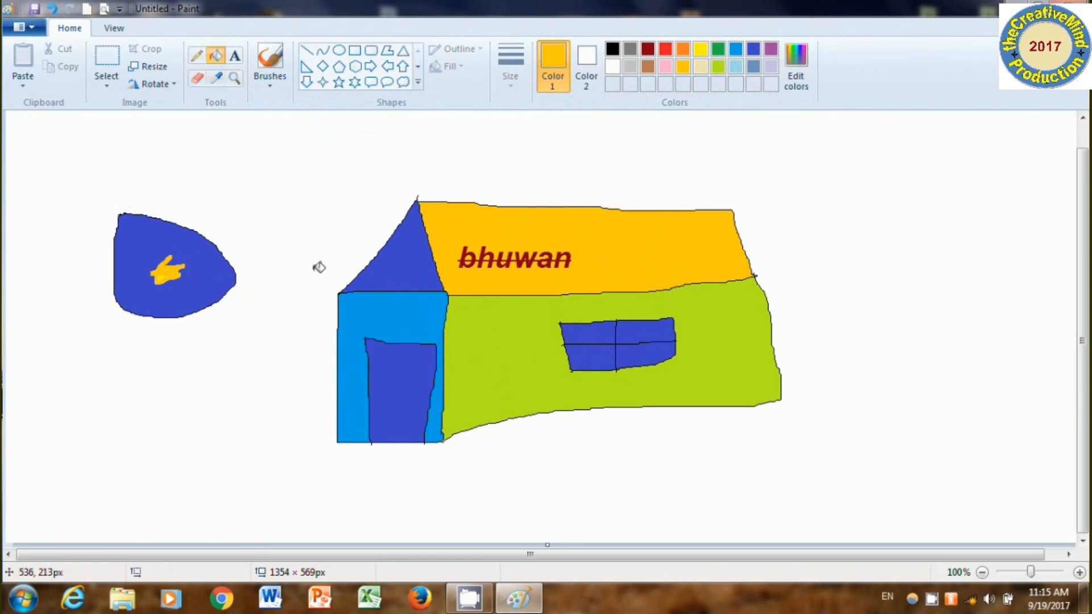
click(195, 292)
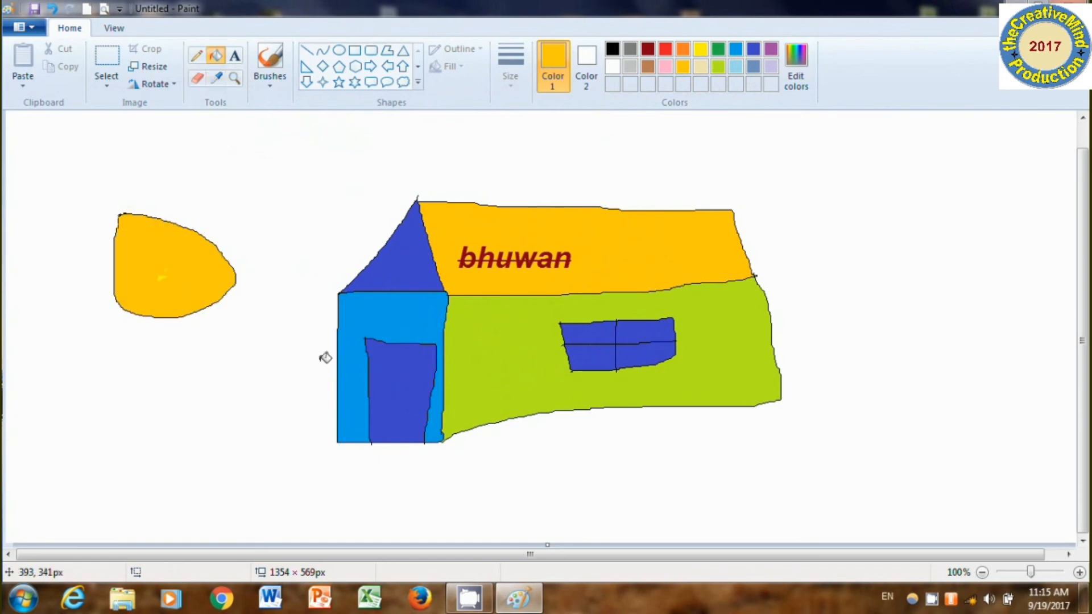
Step: Magnify the house's window to 600%, draw a small gold pencil squiggle in its upper-right pane, and restore the zoom to 100%
click(234, 80)
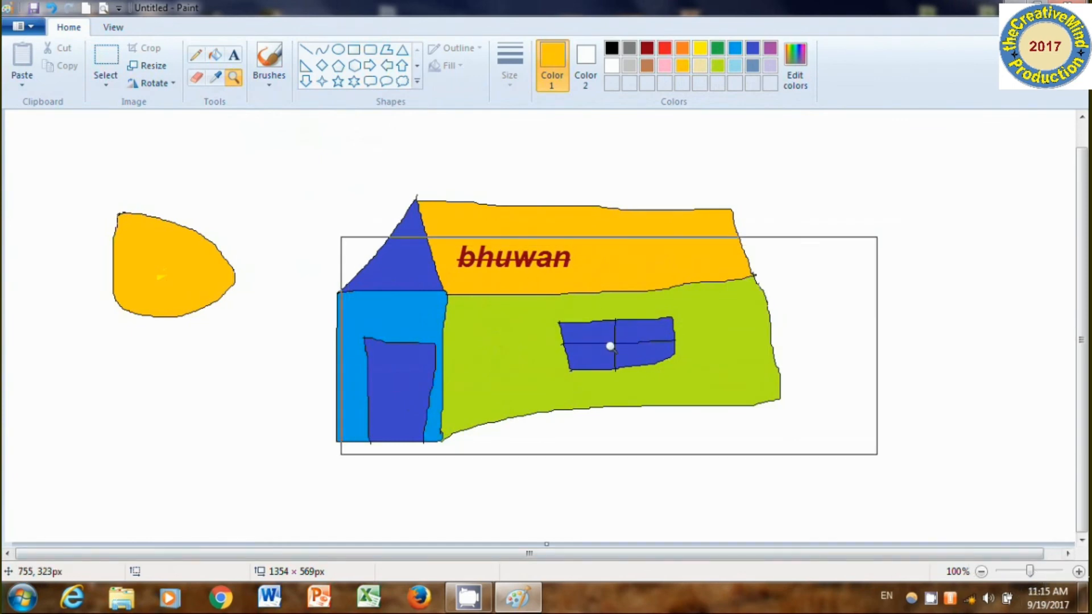
click(632, 347)
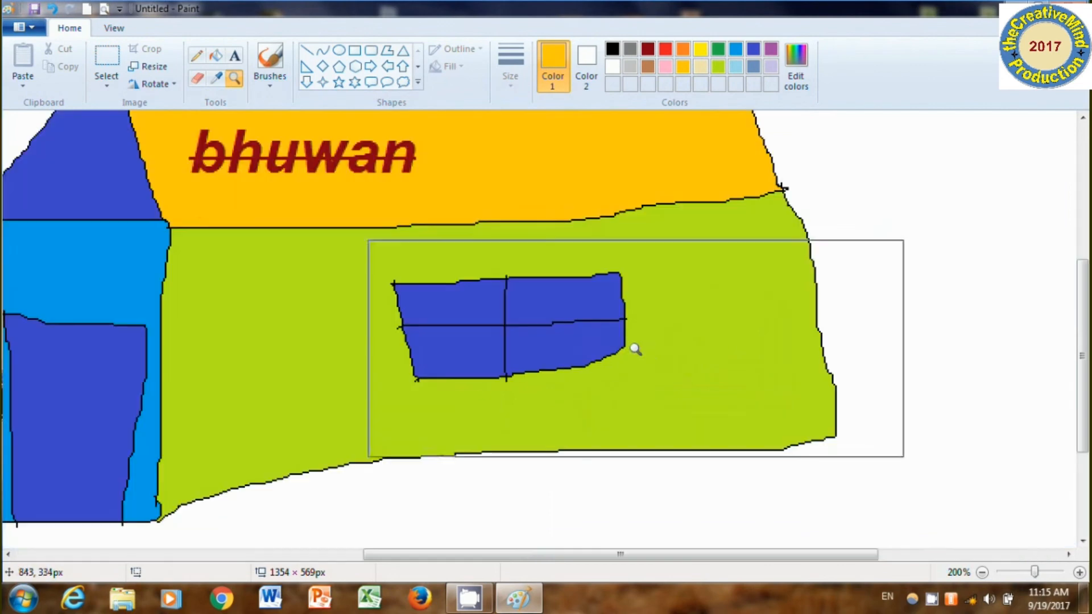
click(456, 315)
click(494, 287)
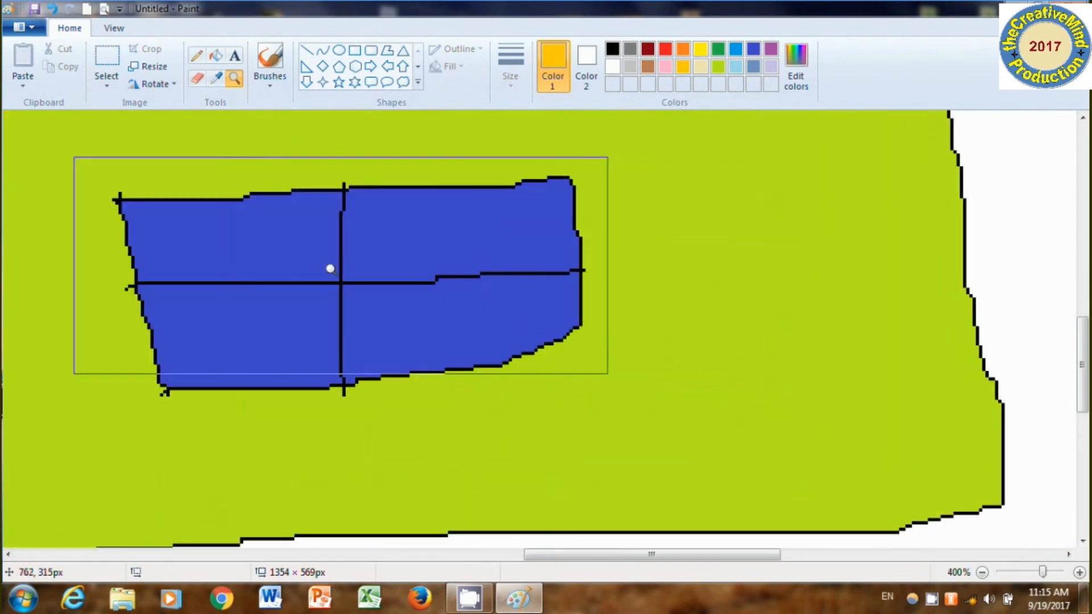
click(342, 267)
click(411, 238)
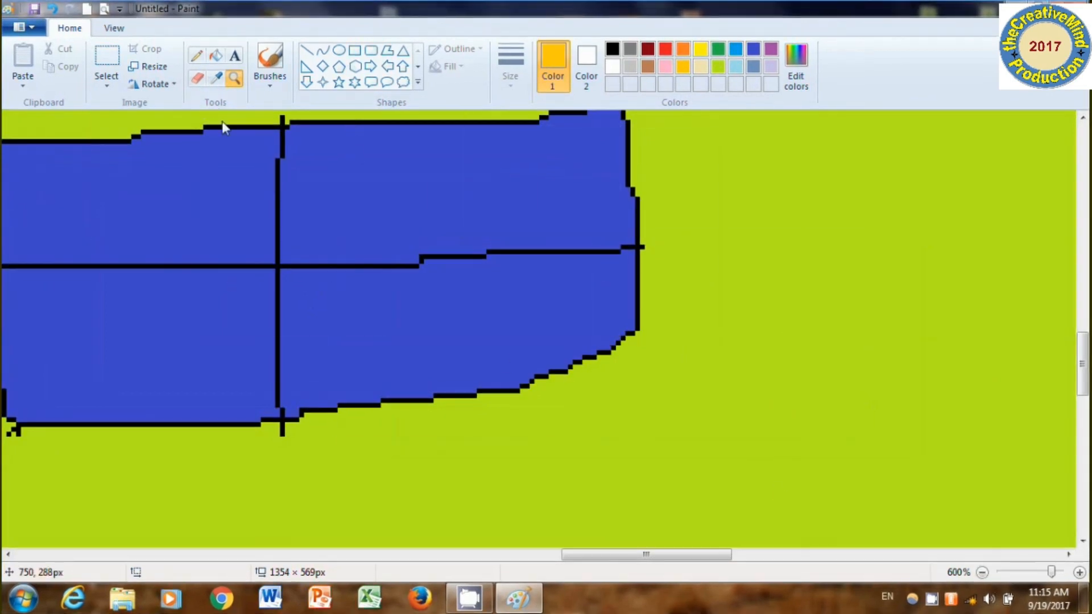
click(197, 57)
mouse_move(316, 183)
mouse_down()
mouse_move(367, 193)
mouse_move(356, 194)
mouse_move(413, 169)
mouse_move(439, 206)
mouse_move(452, 172)
mouse_move(494, 172)
mouse_move(510, 214)
mouse_up()
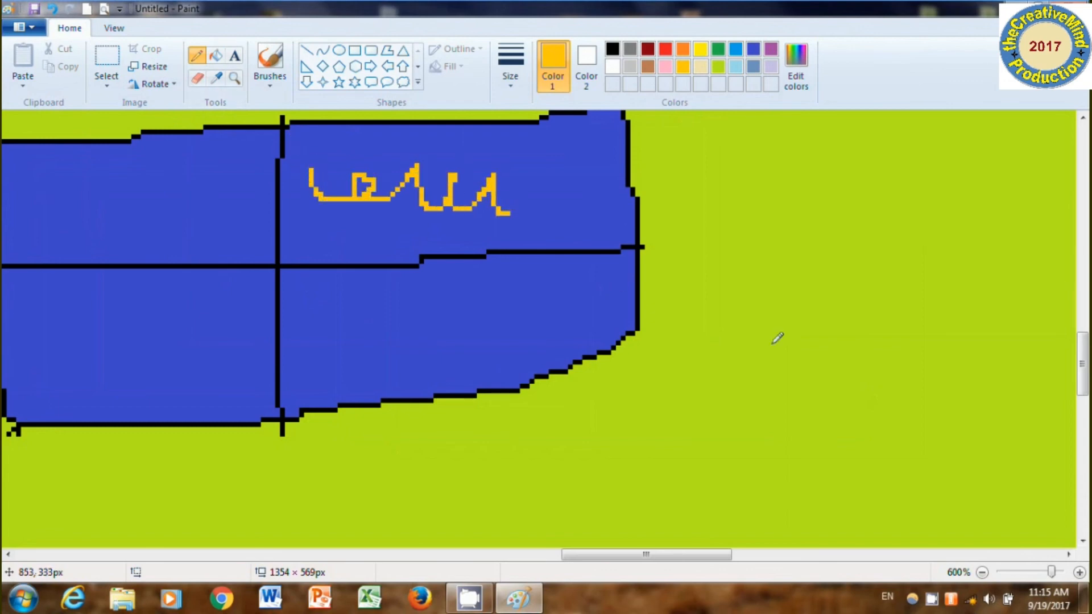
click(982, 572)
click(982, 572)
click(983, 573)
click(983, 572)
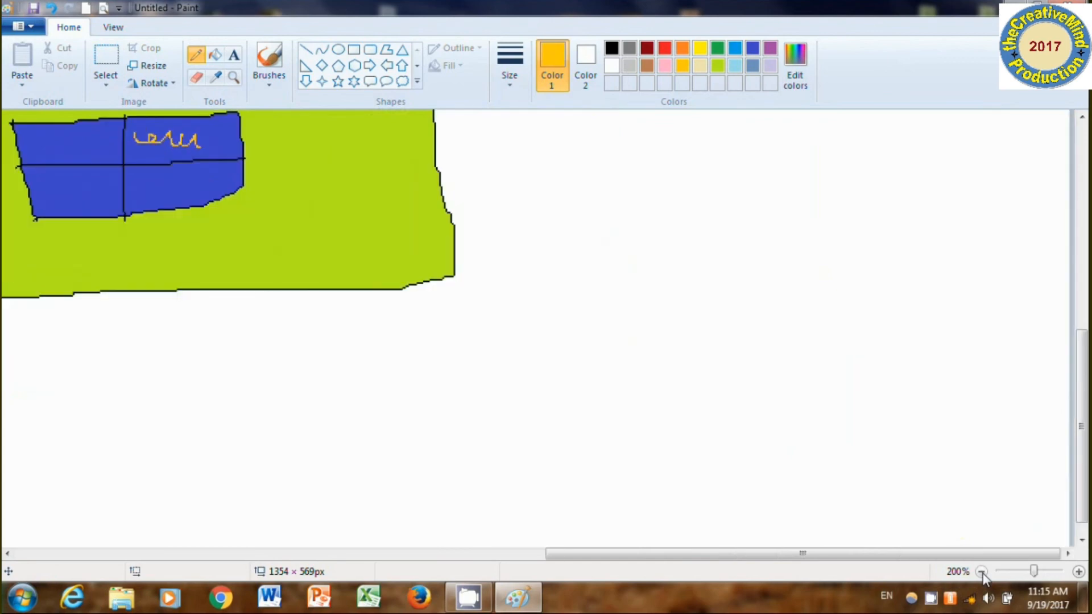
click(983, 572)
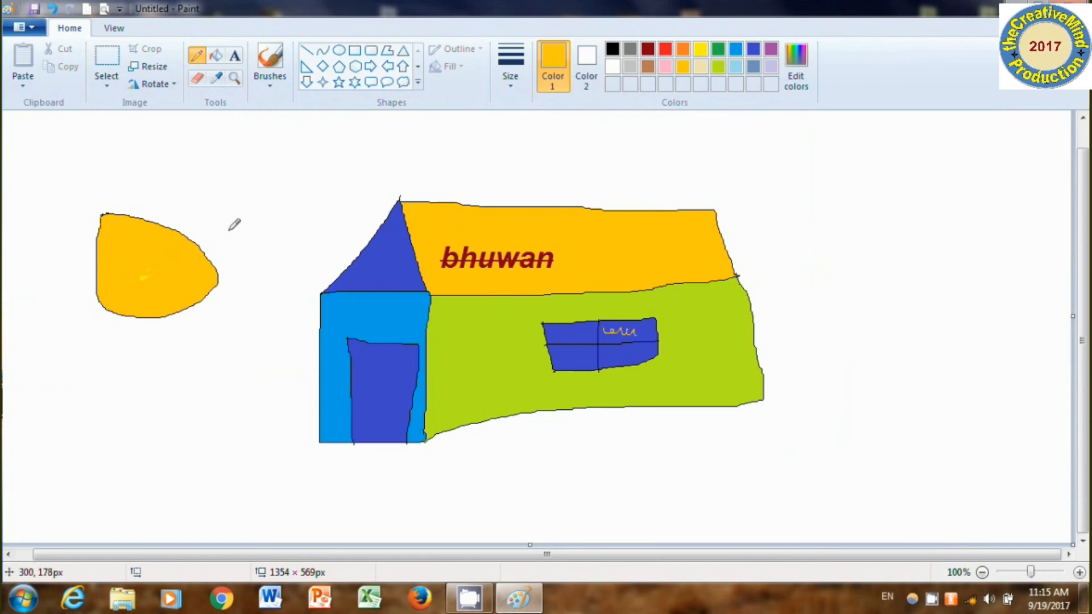
Step: Start saving the drawing, and enter "my paint" as its file name
click(36, 28)
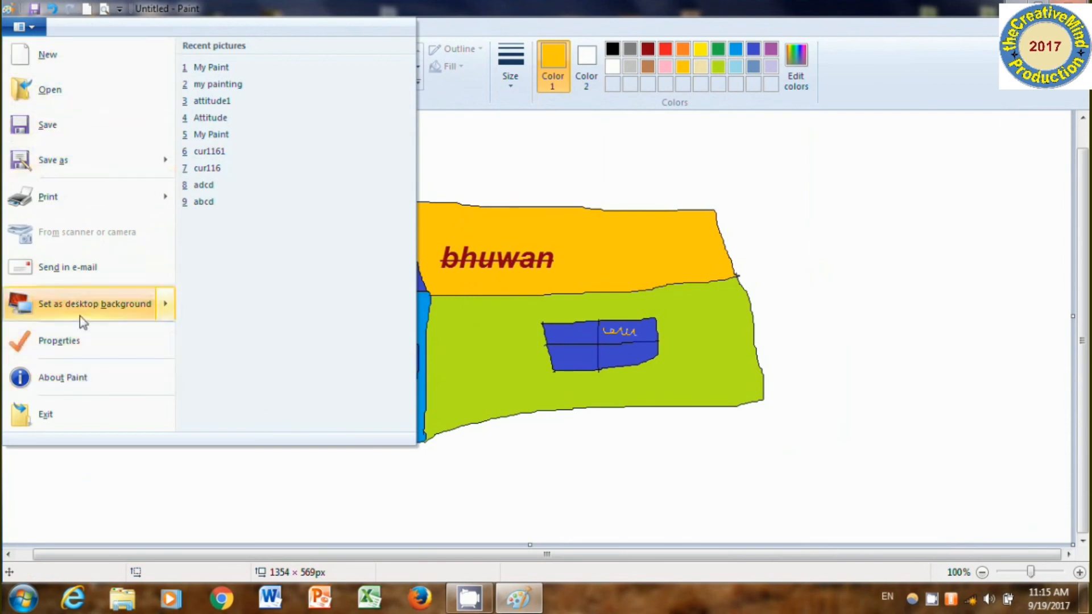
click(69, 128)
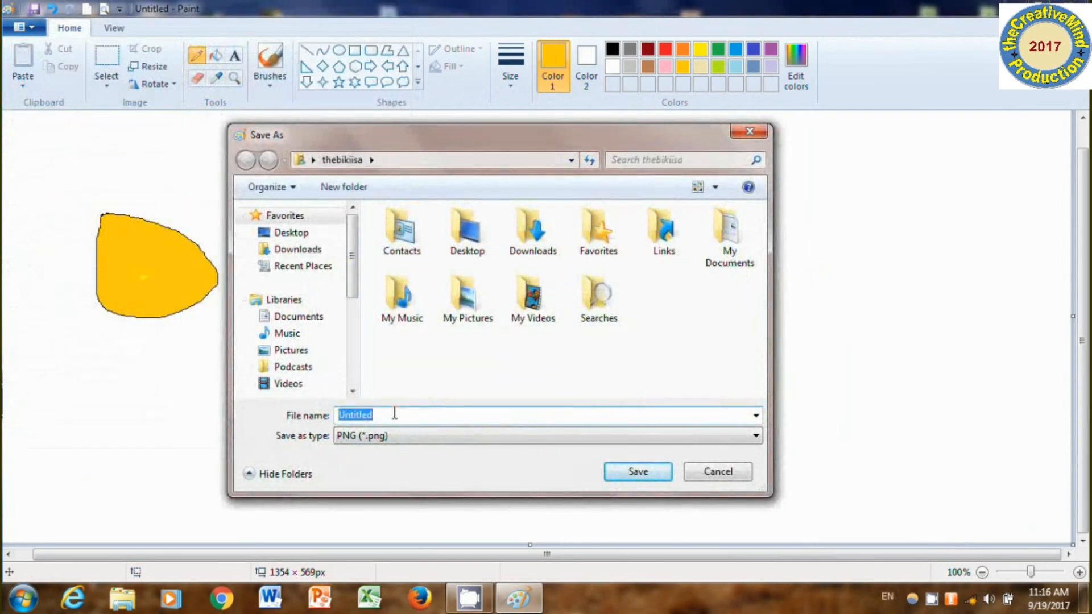
key(BackSpace)
text(my)
Step: Try the D:, E: and C: drives and the Videos library as save locations
drag(353, 287, 349, 358)
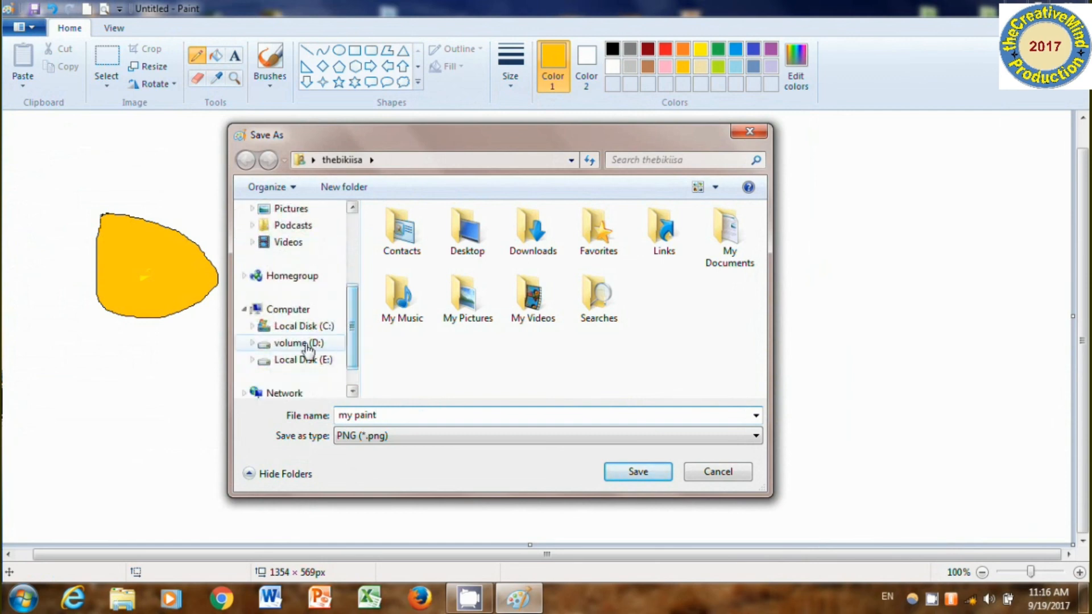
click(317, 344)
click(314, 360)
click(301, 328)
click(297, 243)
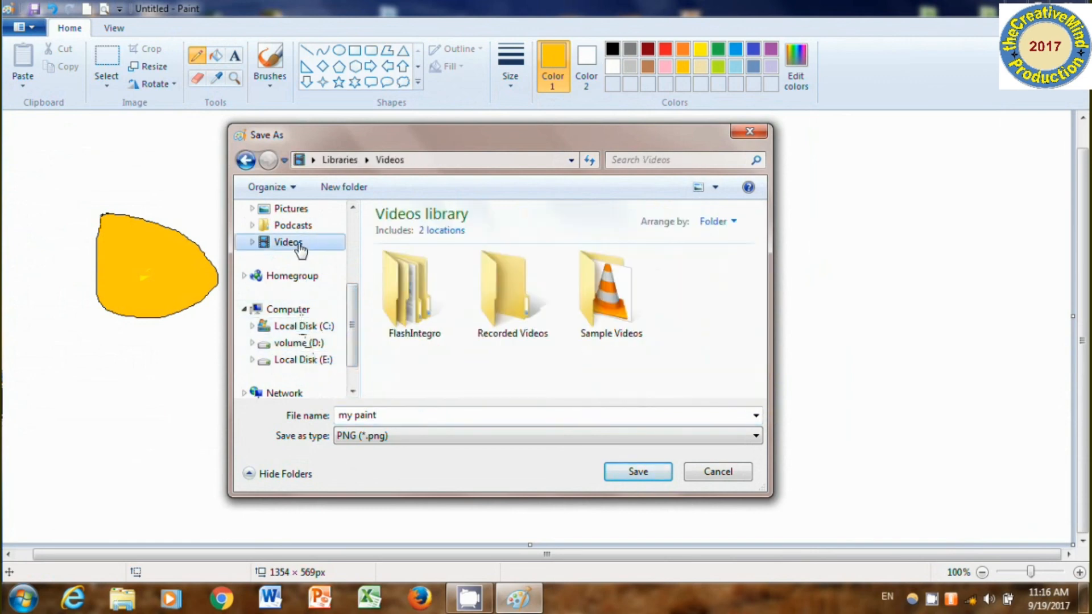
Step: Save the drawing as a PNG on the Desktop, and close Paint
drag(350, 333, 351, 262)
click(296, 232)
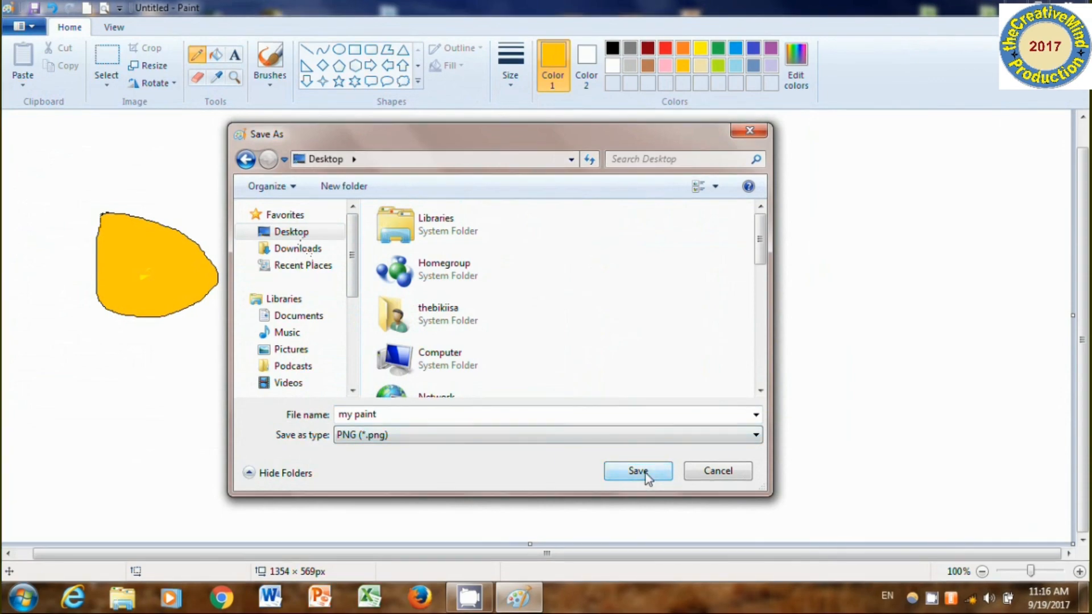
click(655, 466)
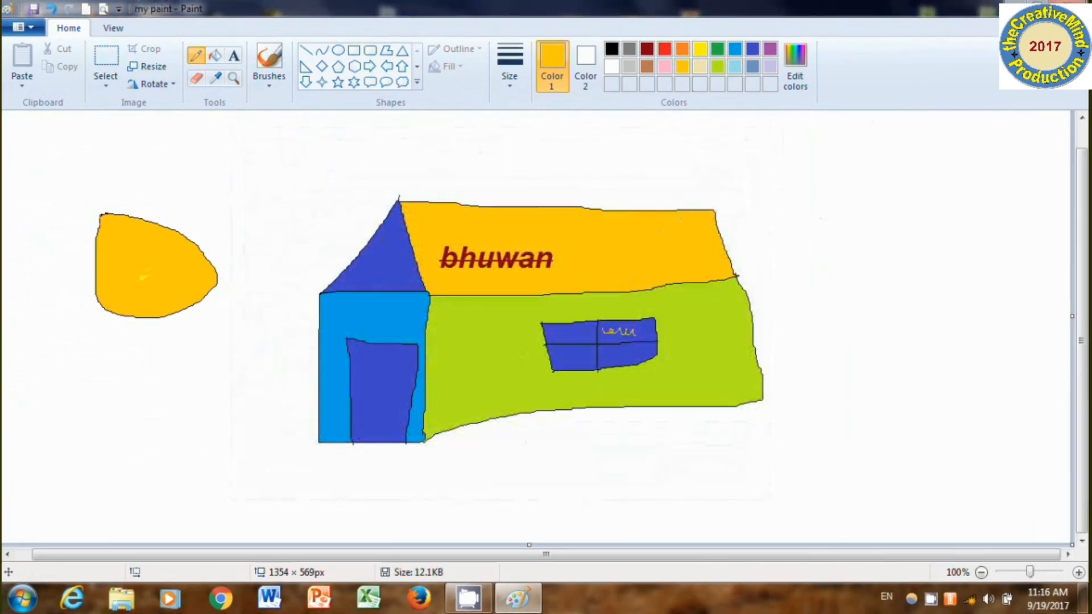
click(1072, 2)
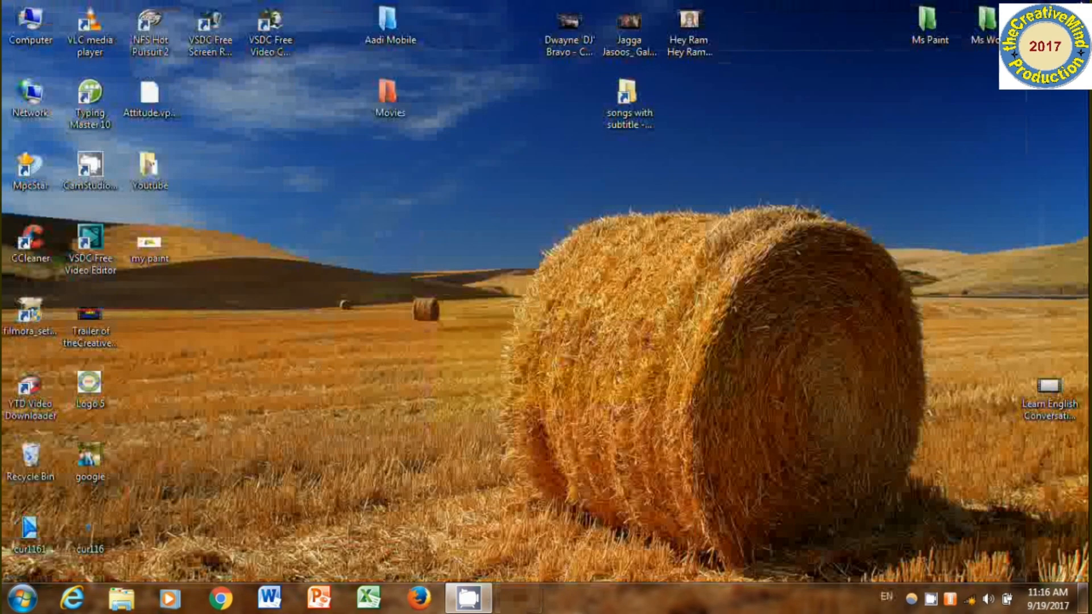
Step: Open the "my paint" picture on the desktop for editing in Paint
click(149, 246)
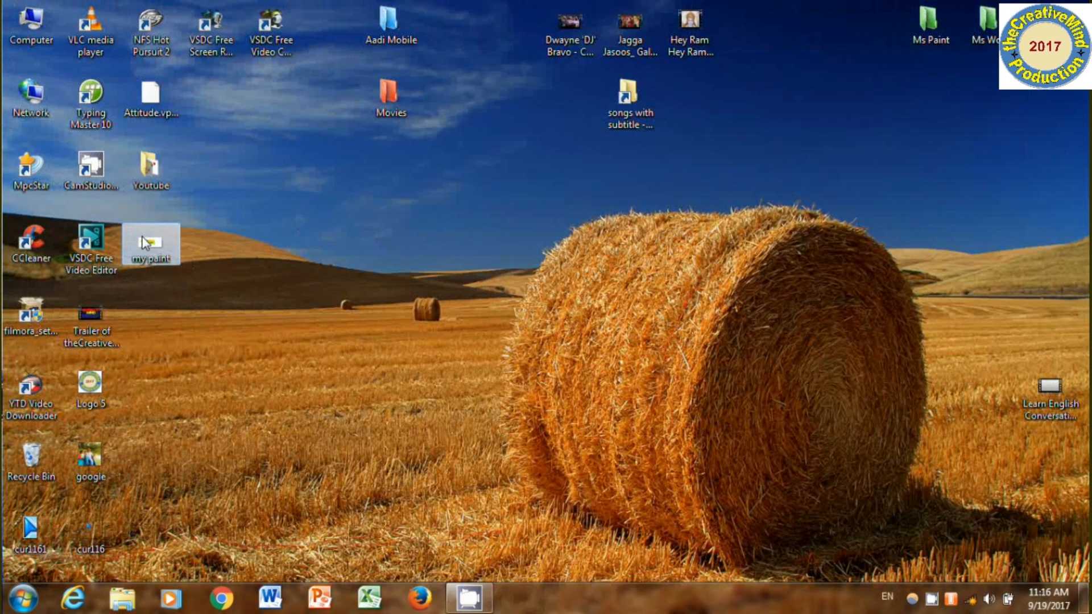
right_click(154, 246)
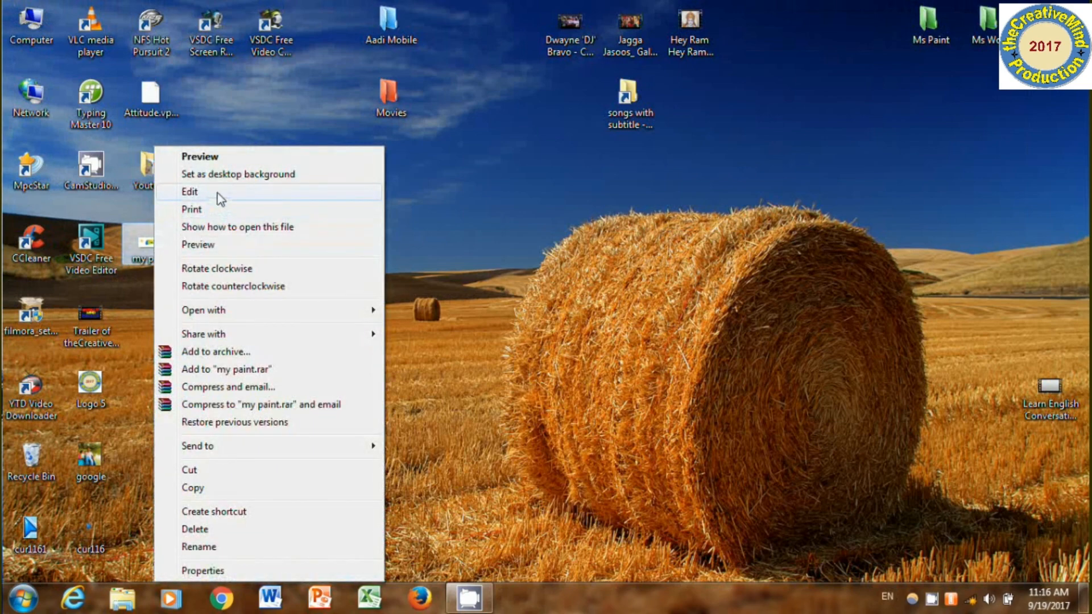
click(221, 198)
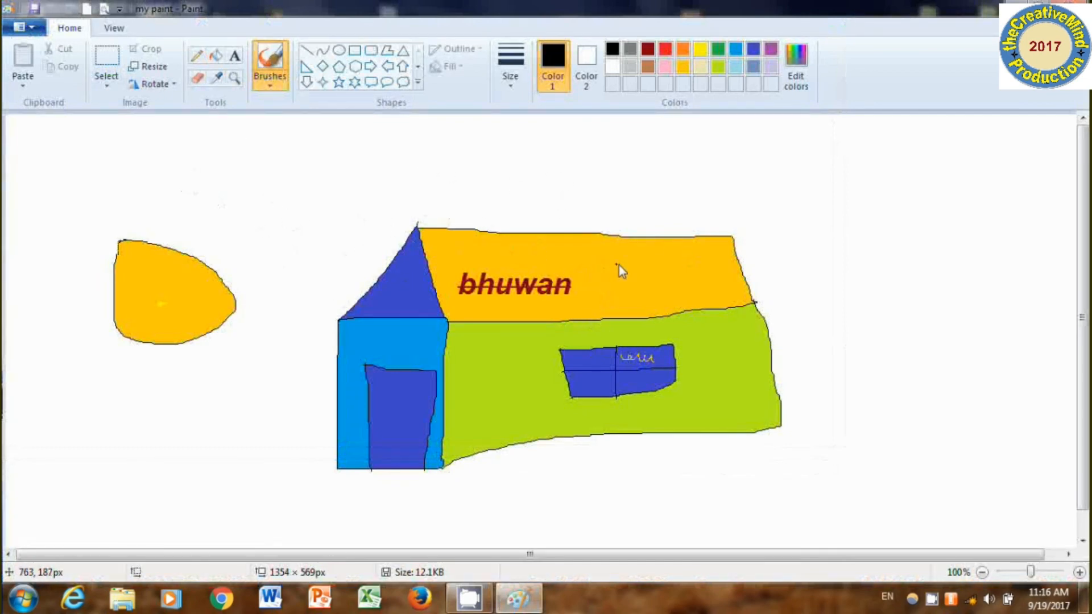
Step: Fill the roof with red, the long side wall with green and the triangular gable with gold
click(215, 55)
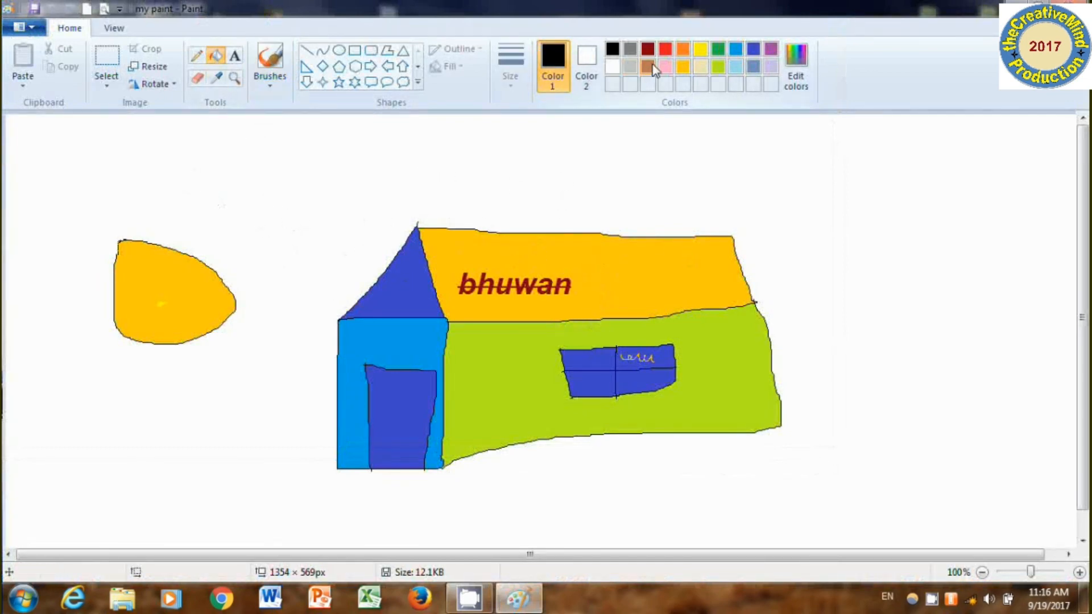
click(665, 49)
click(641, 269)
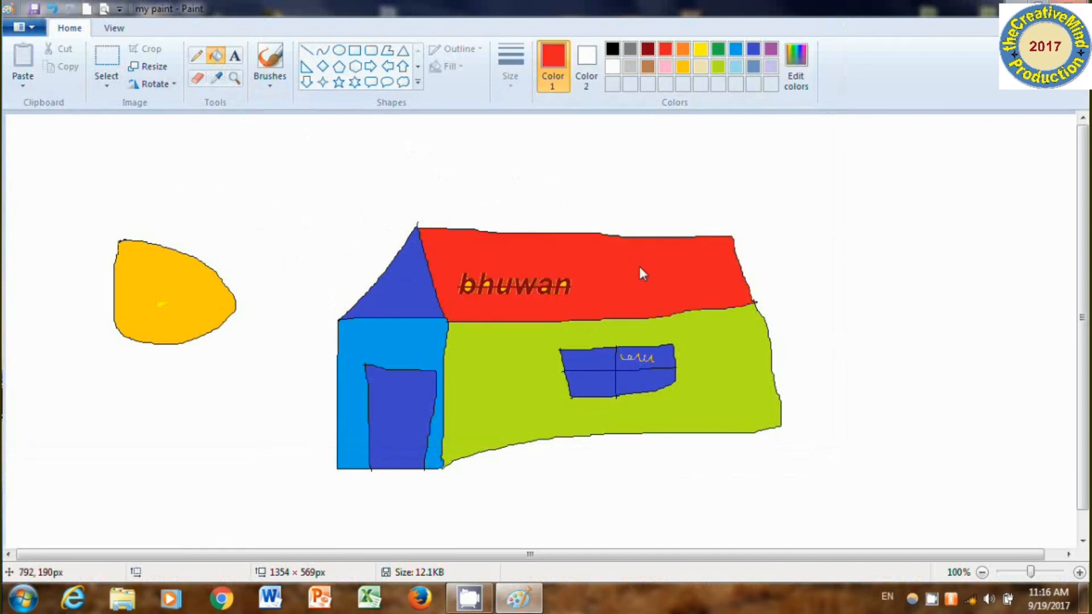
click(719, 51)
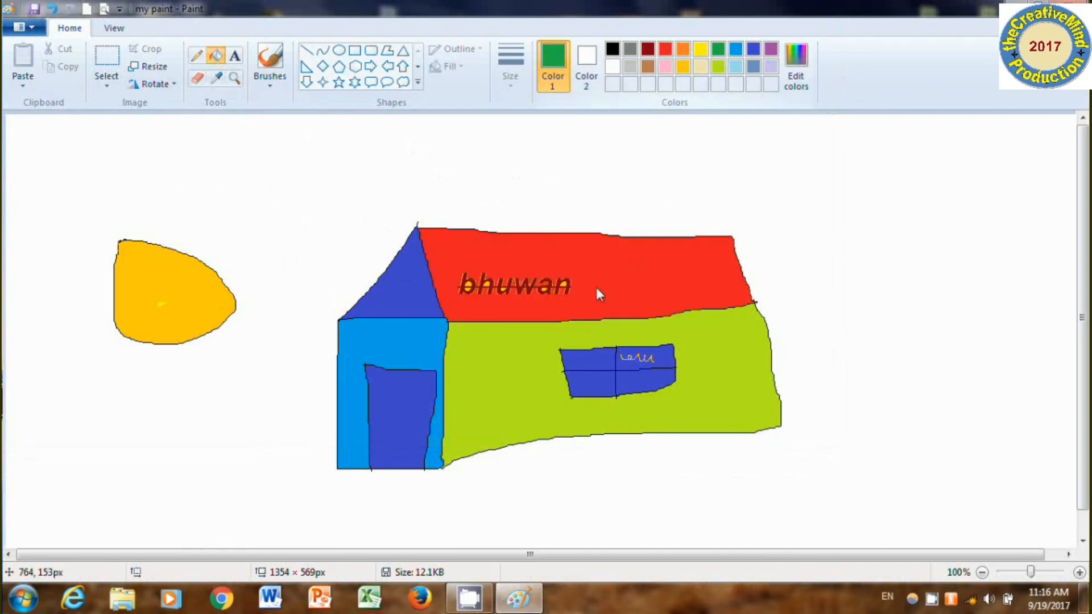
click(503, 379)
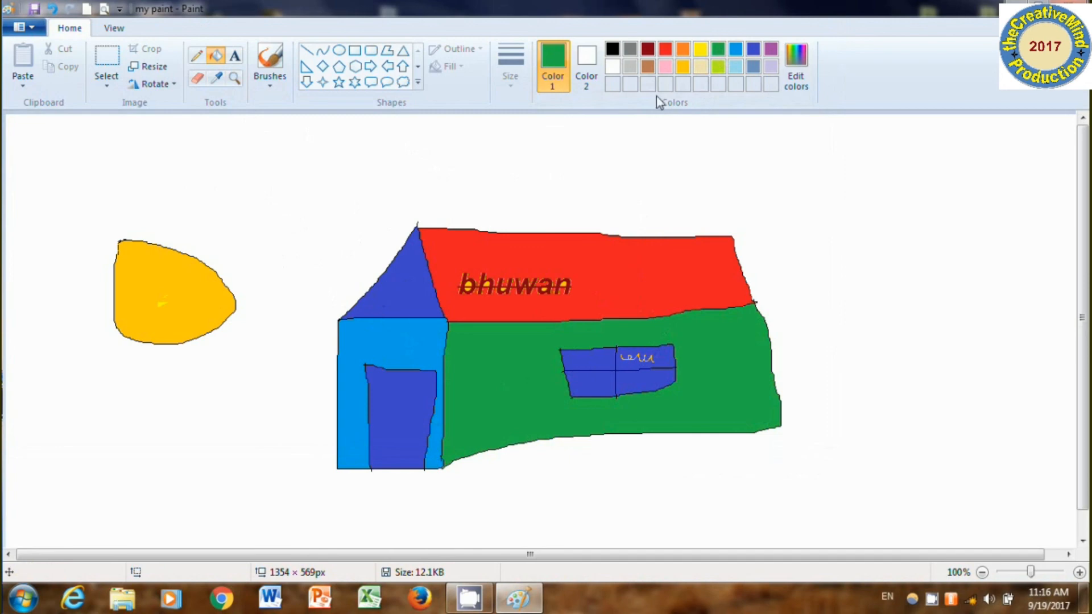
click(681, 68)
click(387, 296)
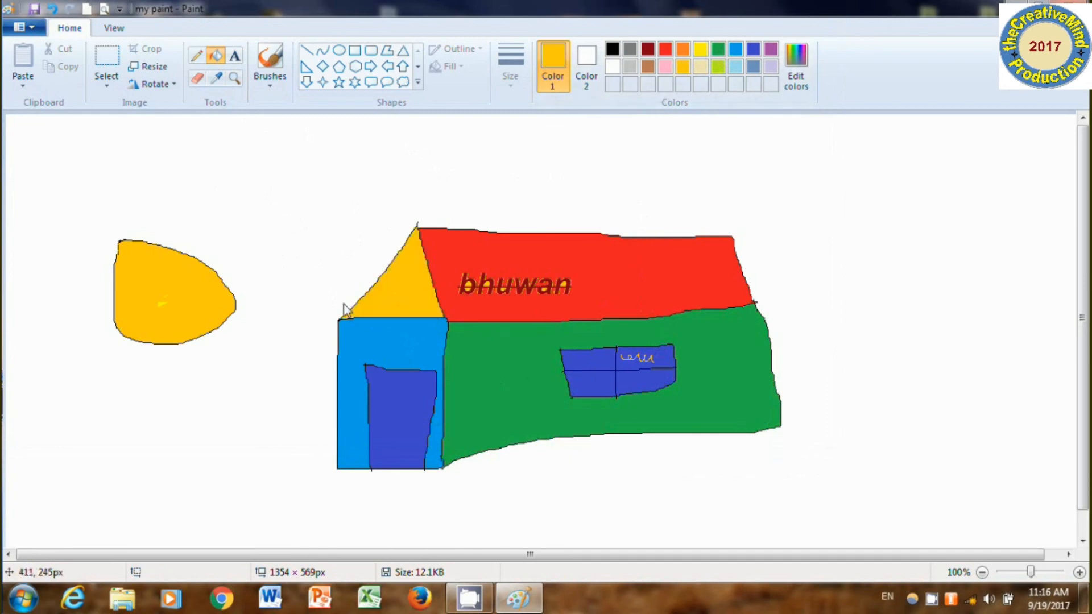
Step: Save the recolored drawing to the same file, and close Paint
click(27, 29)
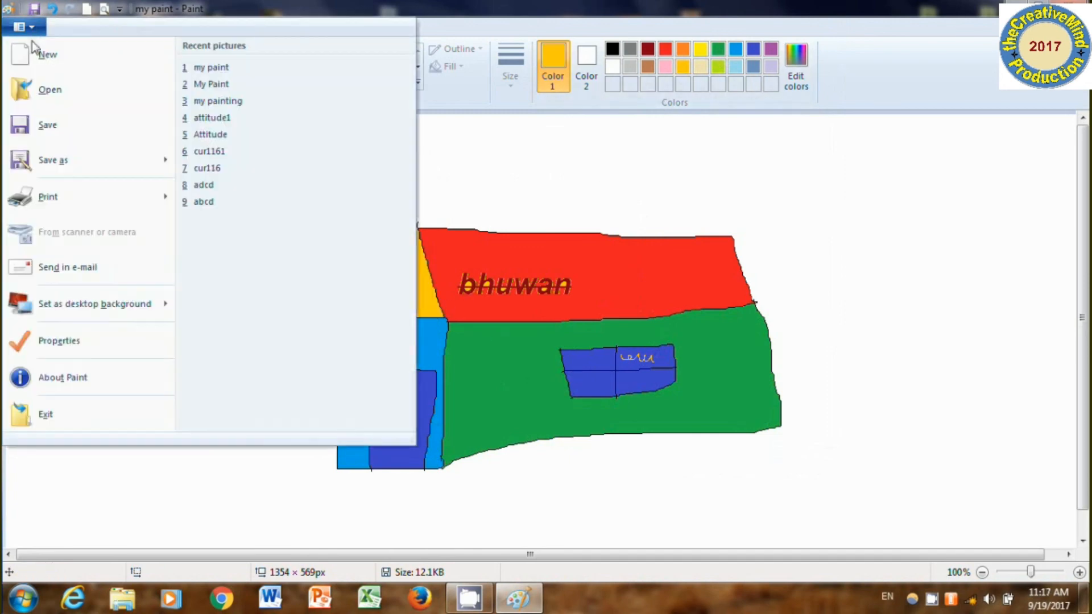
click(65, 137)
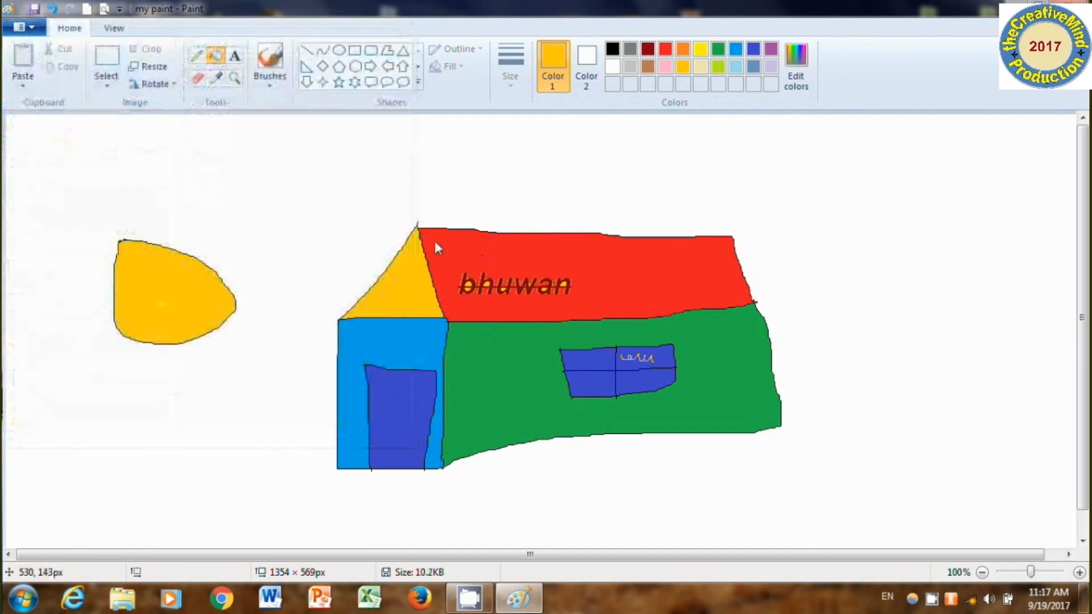
click(1070, 5)
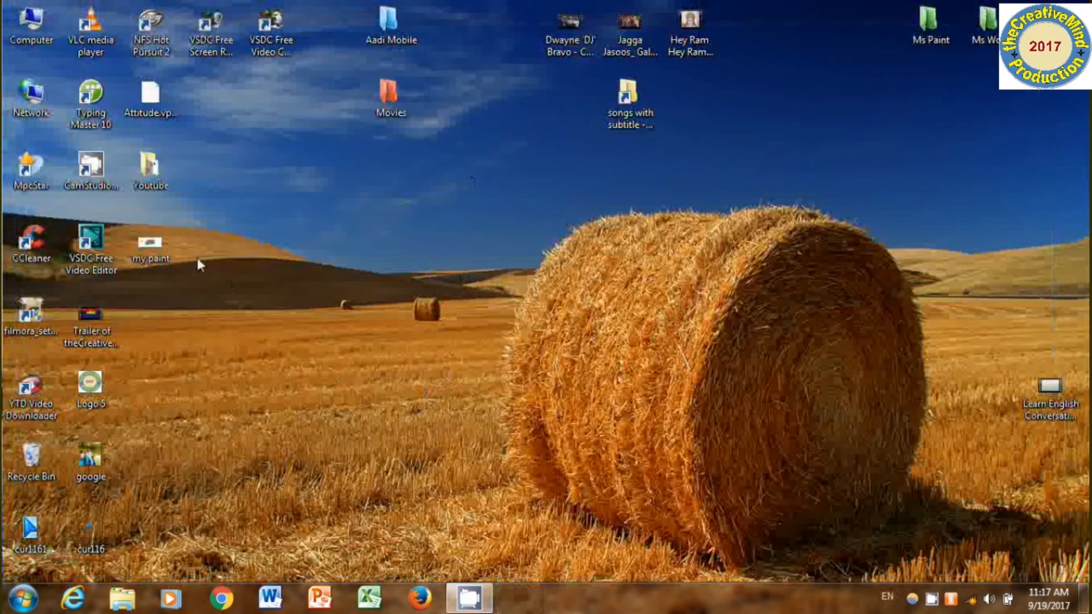
Step: Preview the saved "my paint" picture in Windows Photo Viewer, and close the viewer
right_click(157, 247)
click(203, 242)
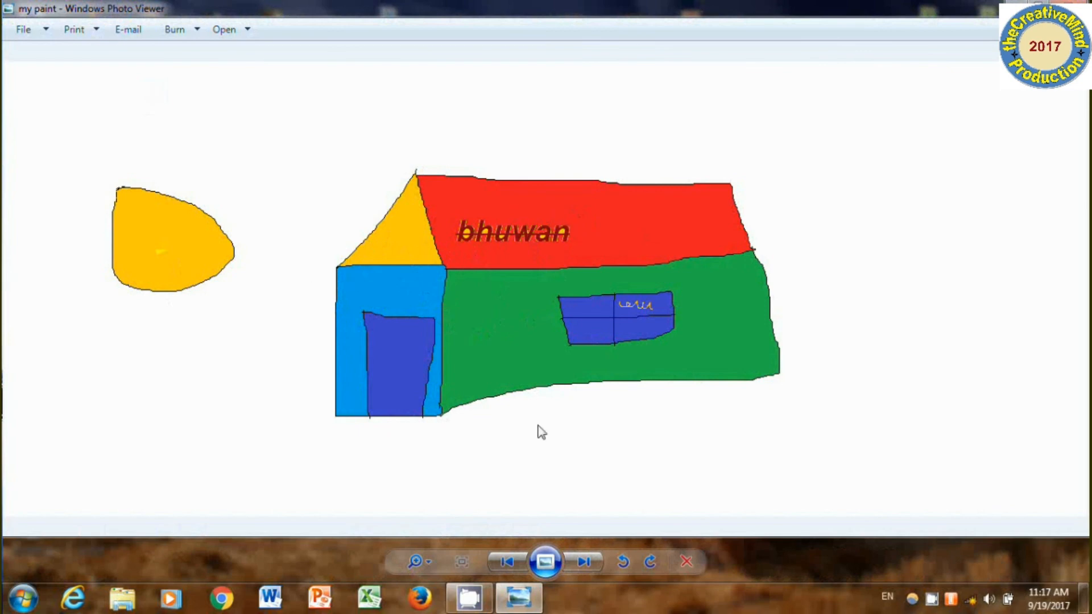
click(1071, 4)
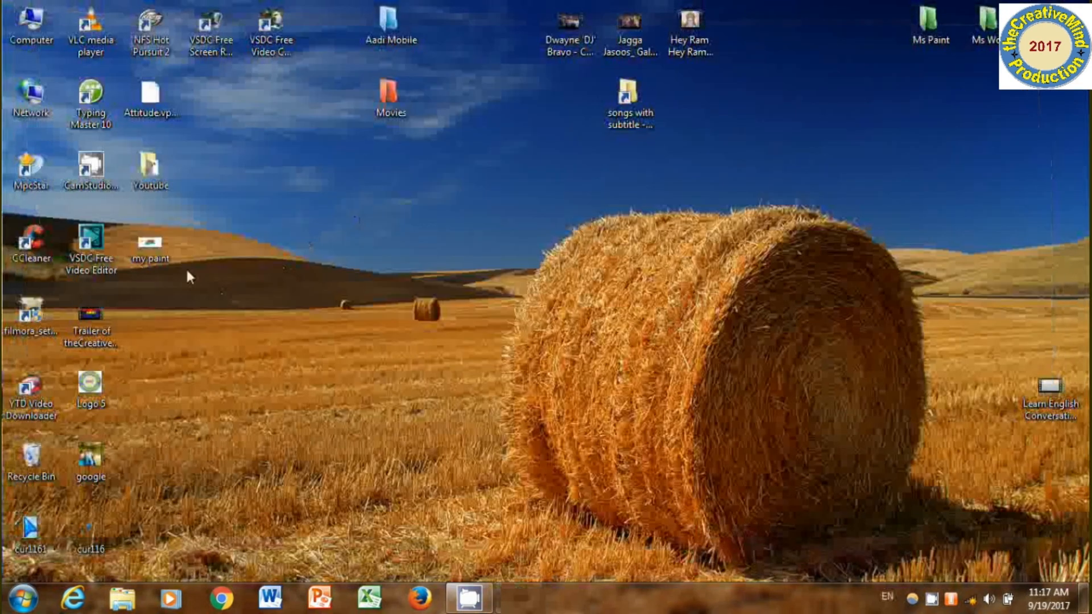
Step: Reopen "my paint" from the desktop in Paint for further editing
right_click(159, 253)
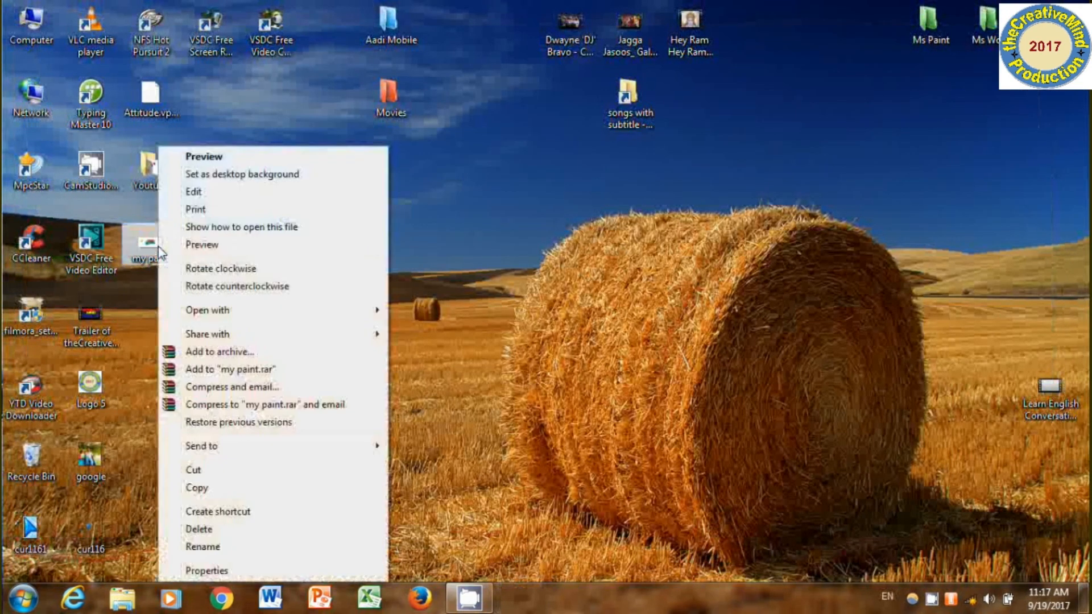
click(192, 192)
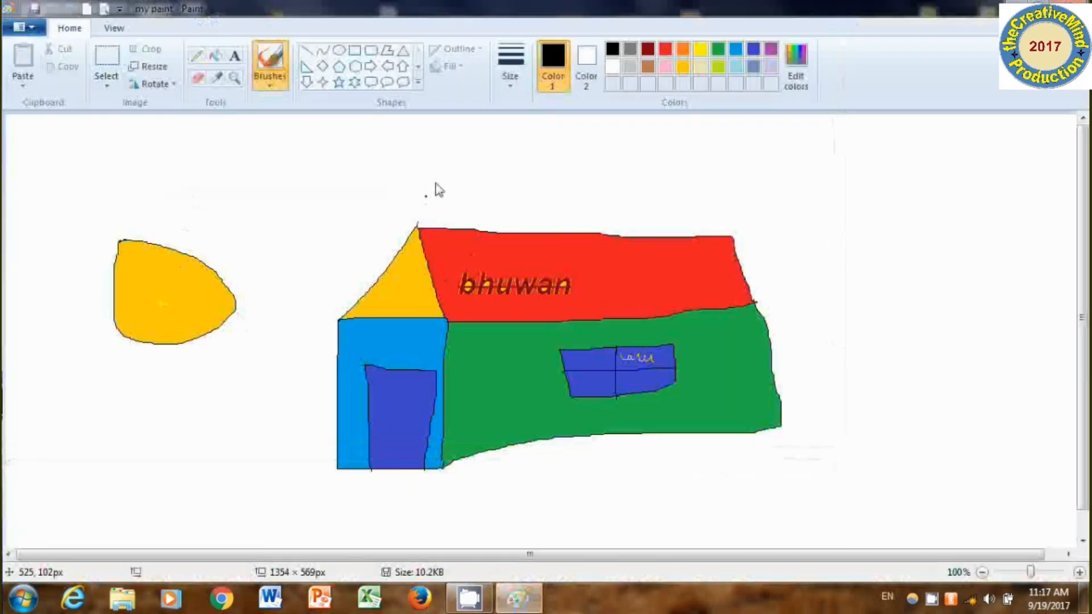